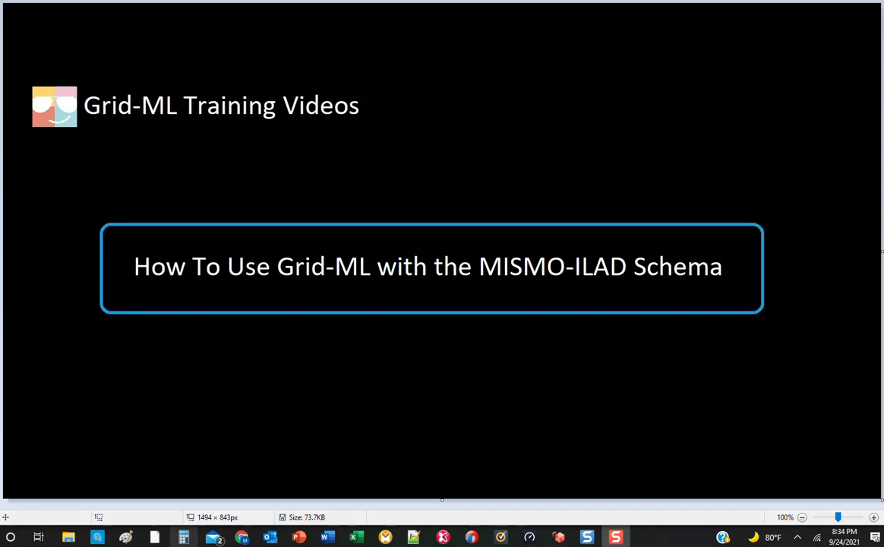
Step: Switch to Chrome, open gridml.com and go to the site's Resources page
left_click(243, 538)
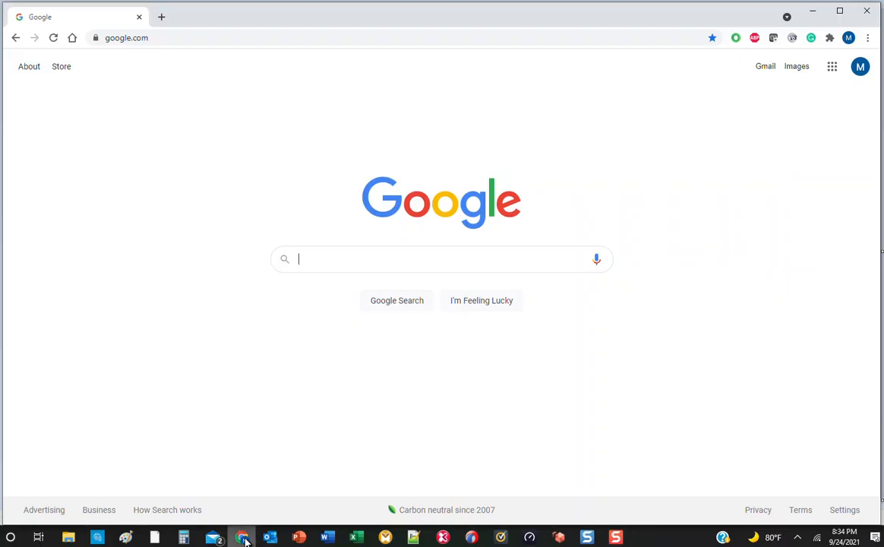
left_click(302, 38)
type("gridm")
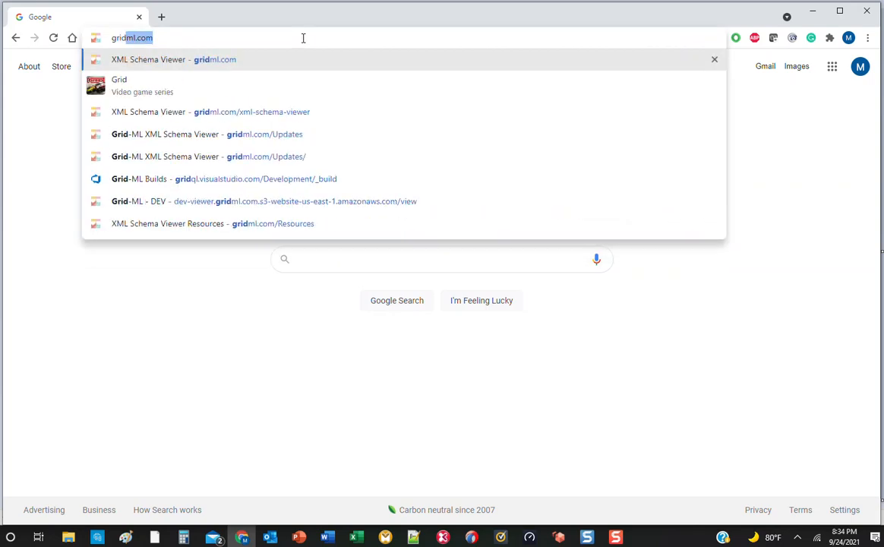
key("Return")
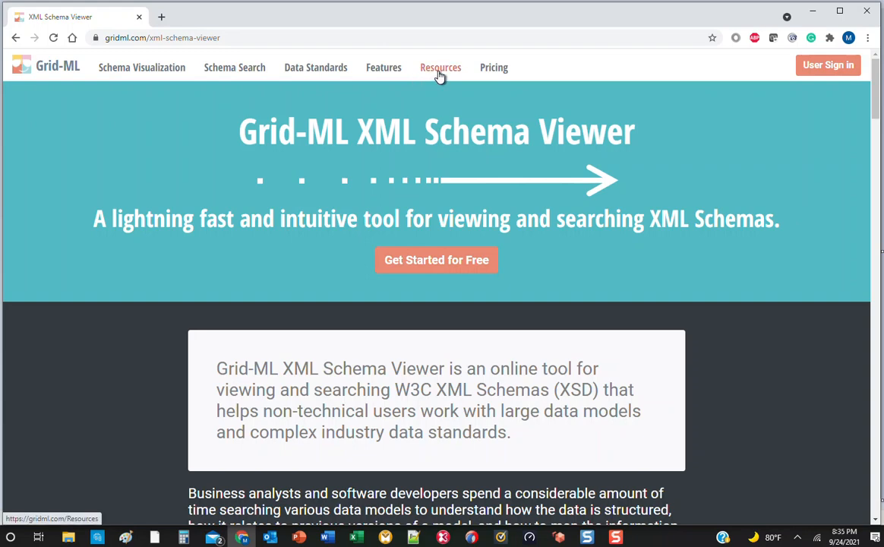
left_click(439, 70)
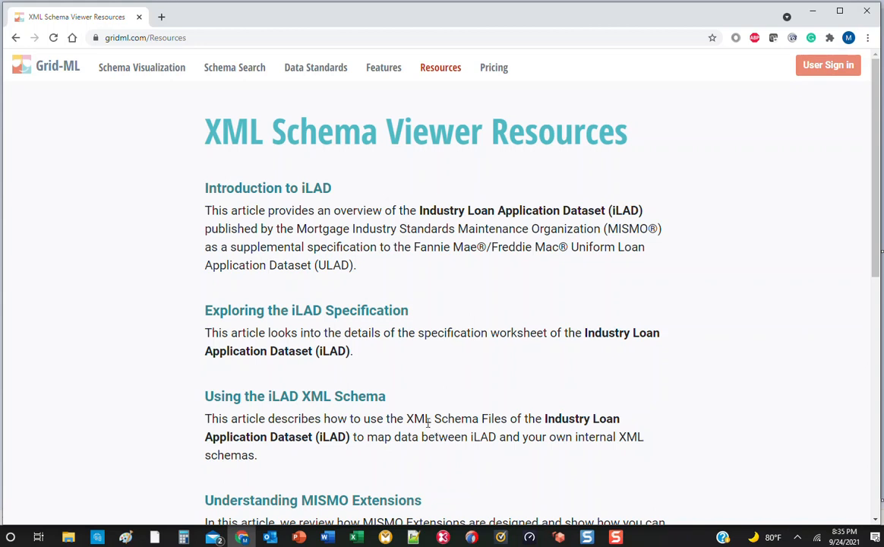
Step: Open the Introduction to iLAD article and examine the iLAD Version 1 Components diagram and the component descriptions
left_click(325, 194)
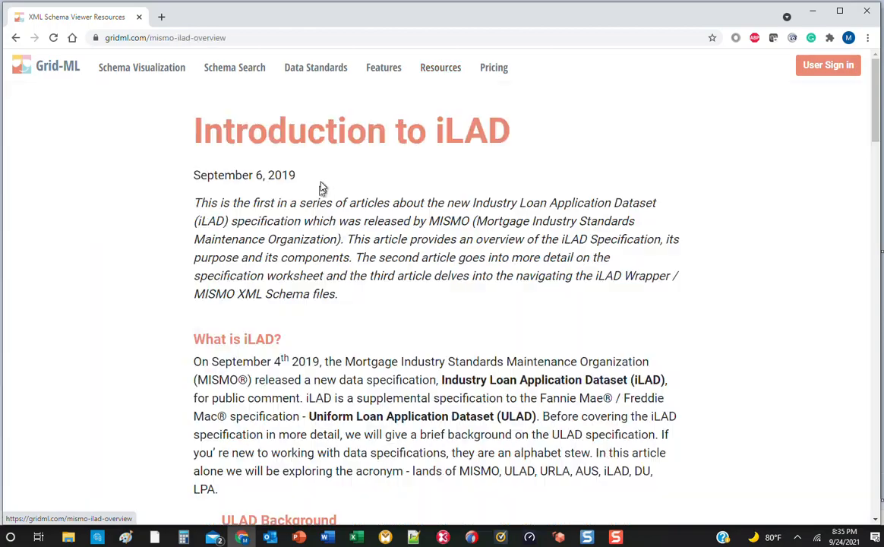
scroll(422, 259, "down", 3)
scroll(420, 257, "down", 9)
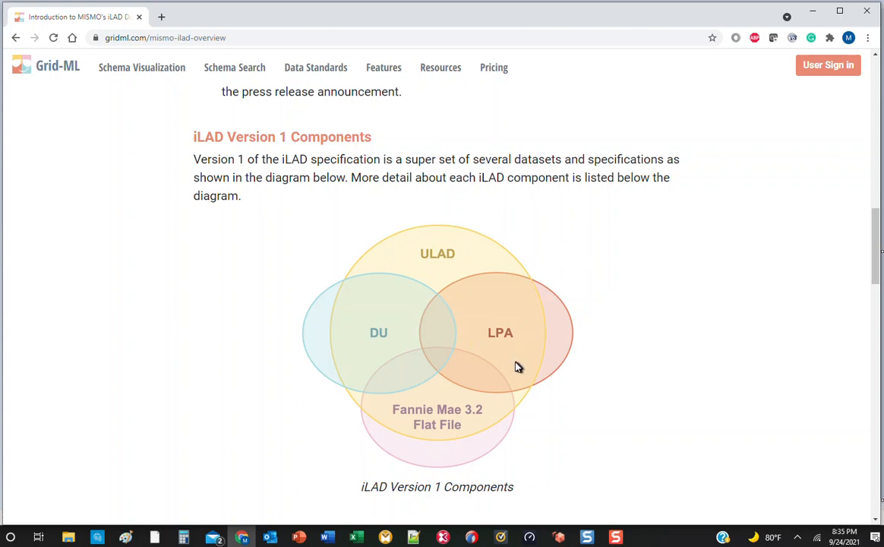
scroll(622, 266, "down", 4)
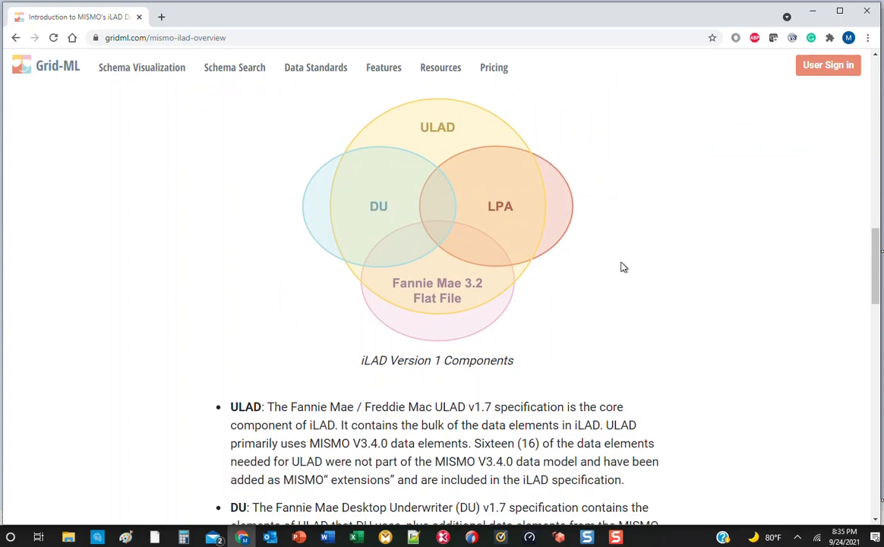
scroll(621, 263, "down", 2)
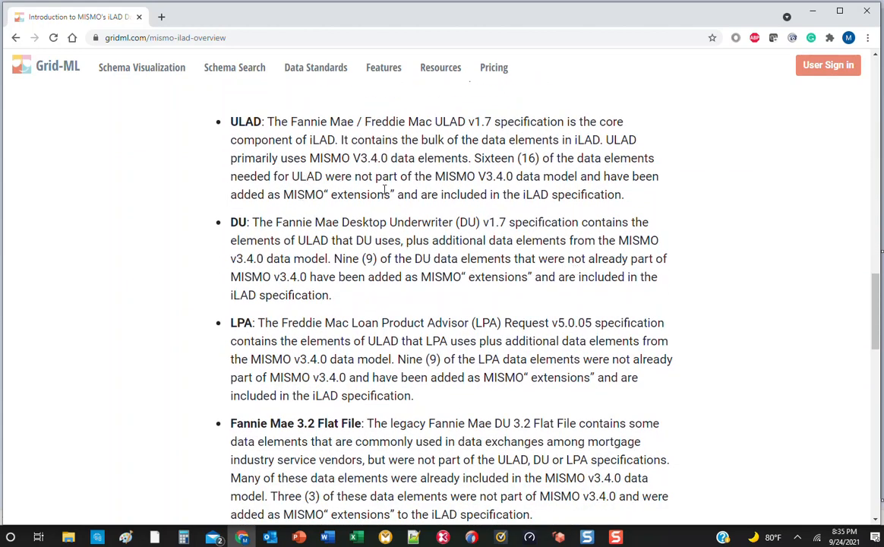
scroll(386, 190, "up", 4)
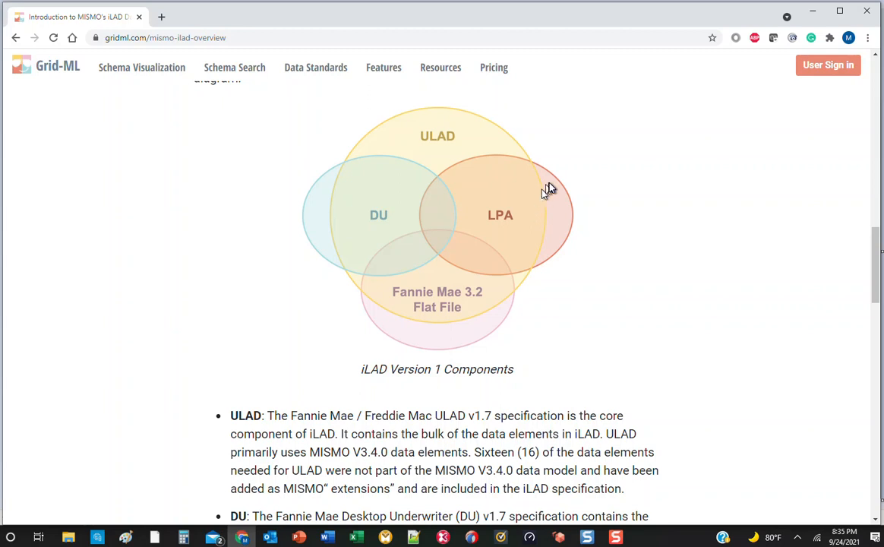
Step: Sign in to the Grid-ML viewer and search the DEAL schema for "ULAD:"
left_click(818, 69)
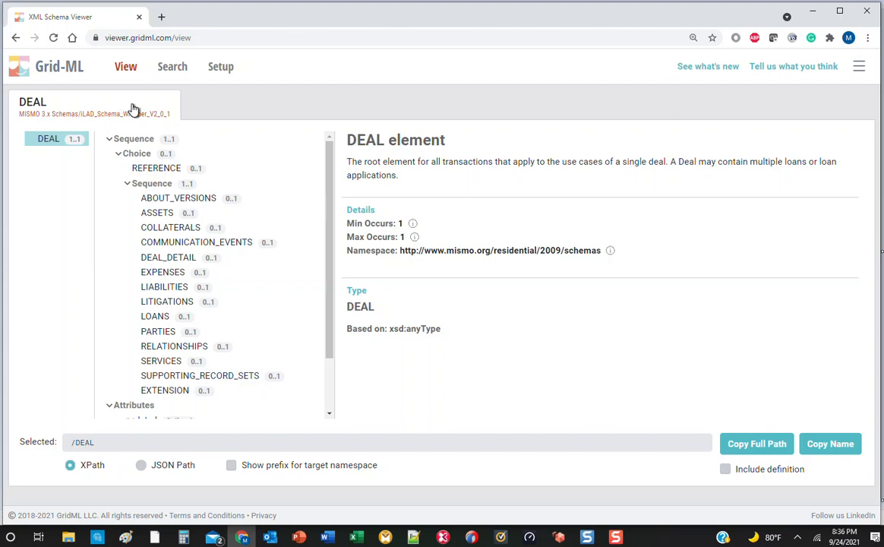
left_click(175, 67)
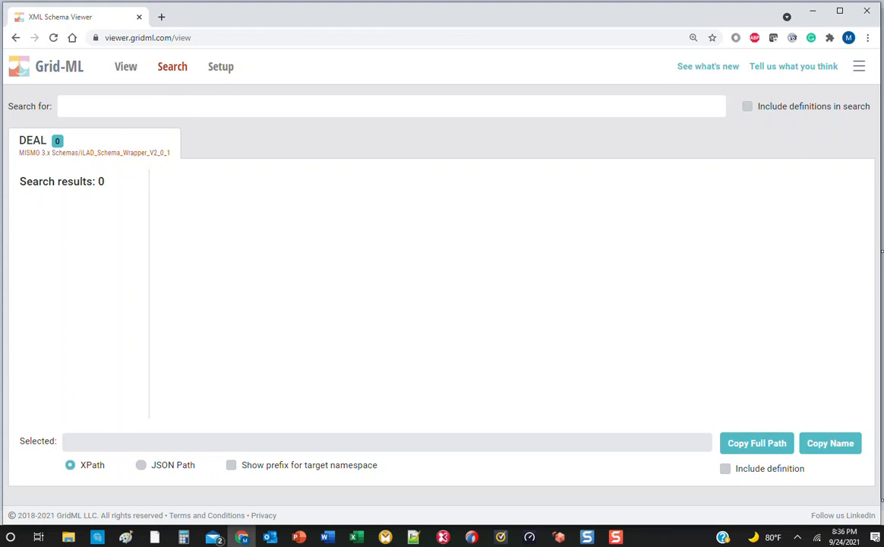
left_click(171, 105)
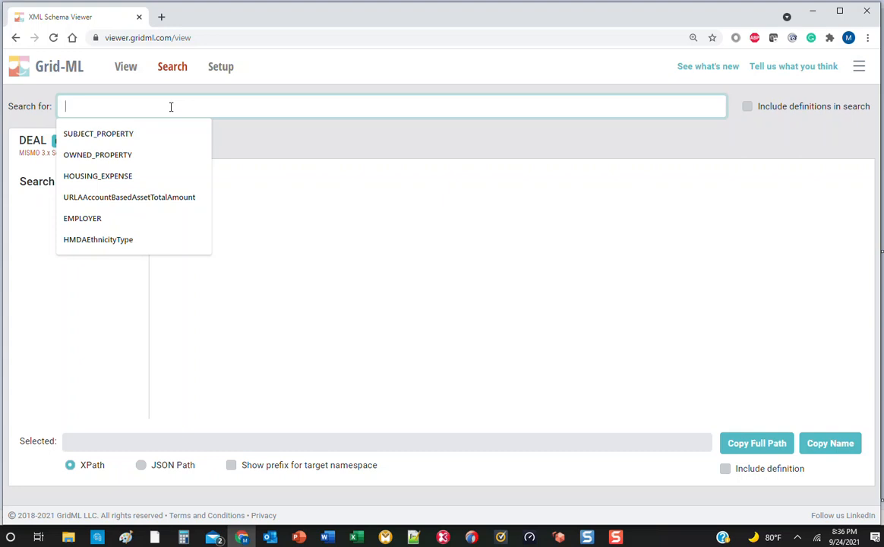
type("U")
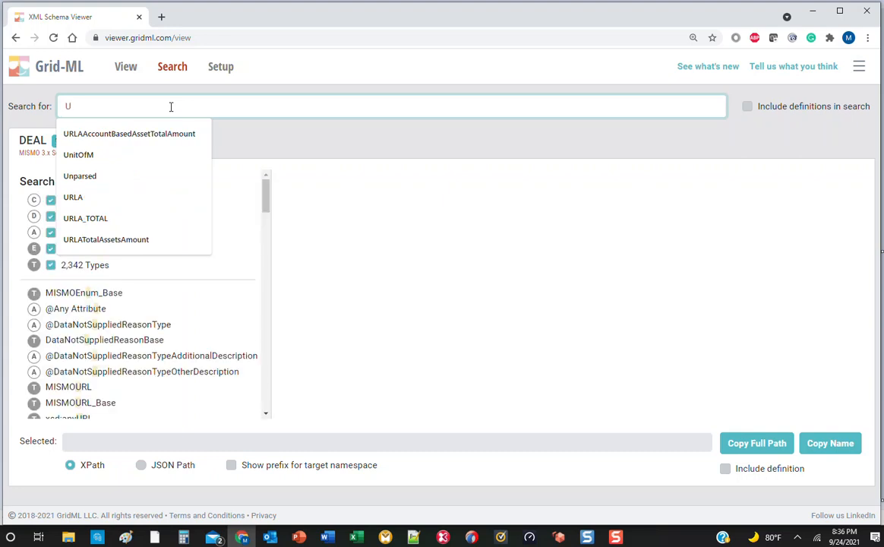
type("LE")
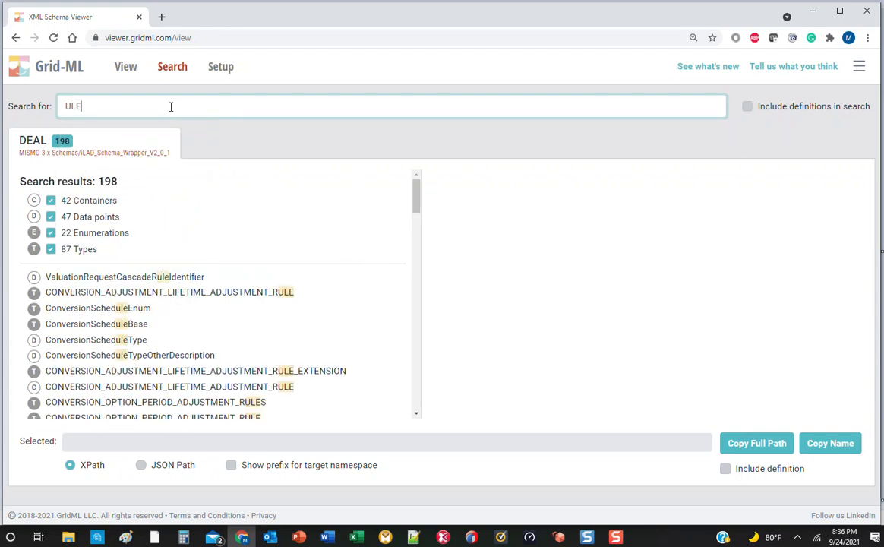
key("BackSpace")
type("AD")
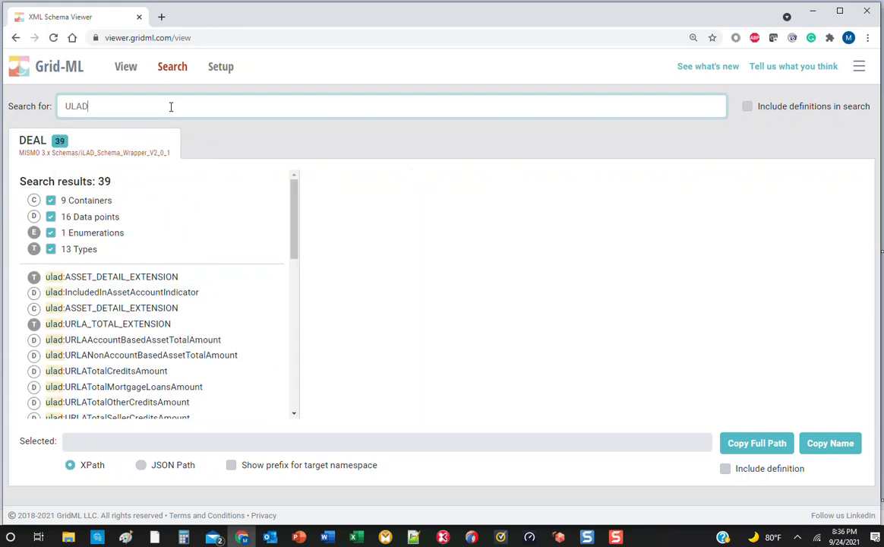
type(":")
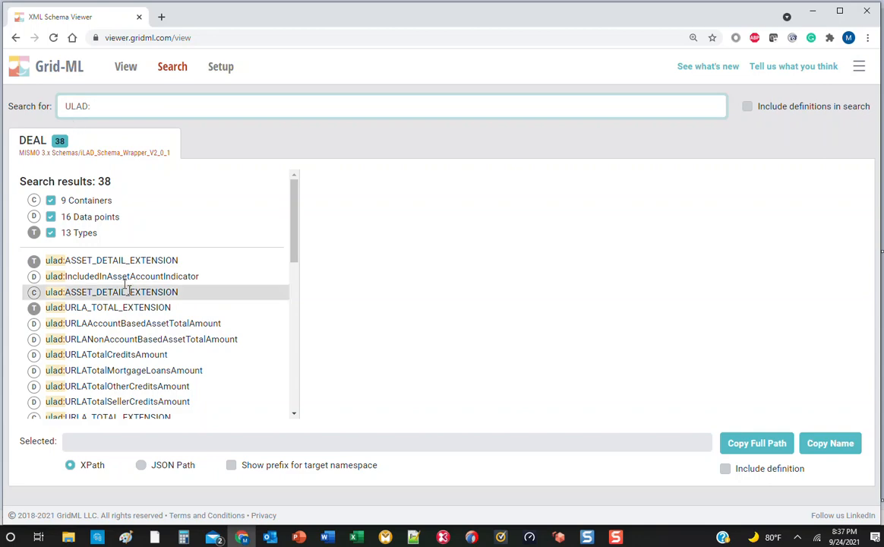
Step: Look through the ULAD: search results and limit them to containers only
scroll(115, 279, "down", 6)
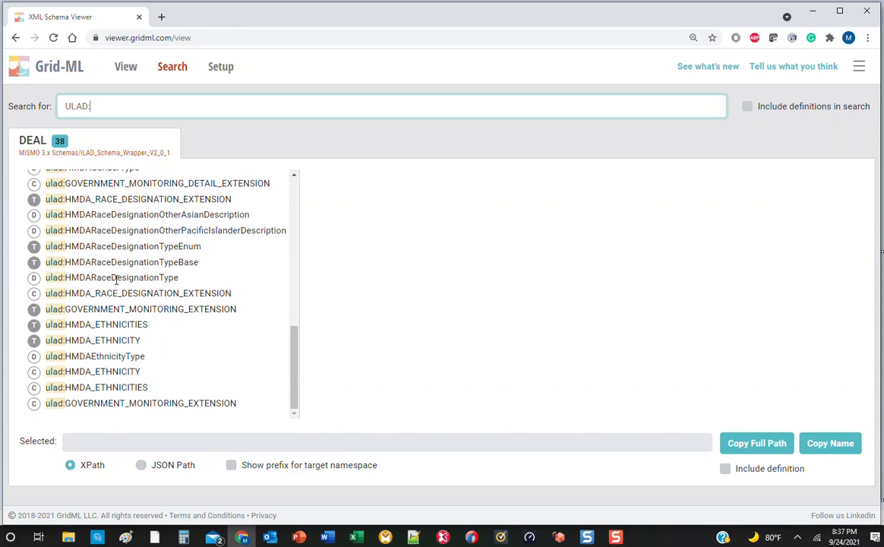
scroll(115, 279, "up", 8)
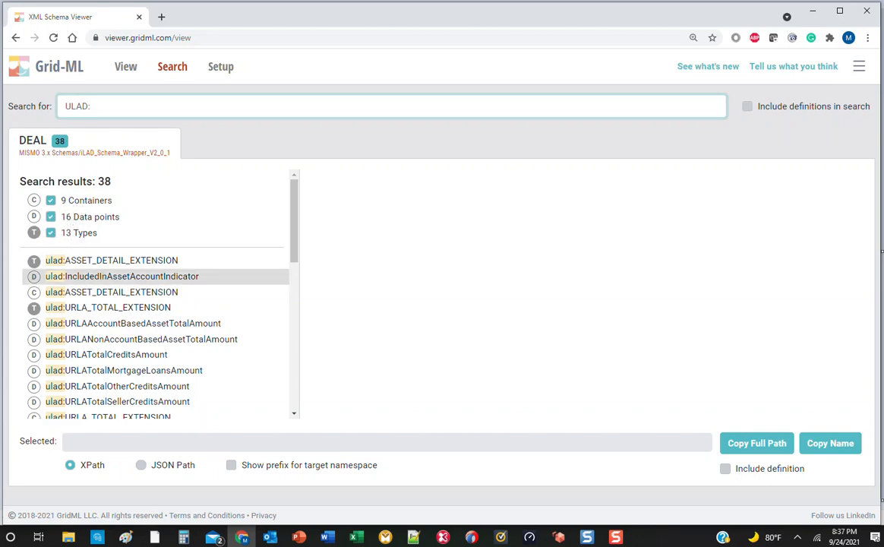
scroll(45, 276, "down", 2)
scroll(45, 282, "up", 2)
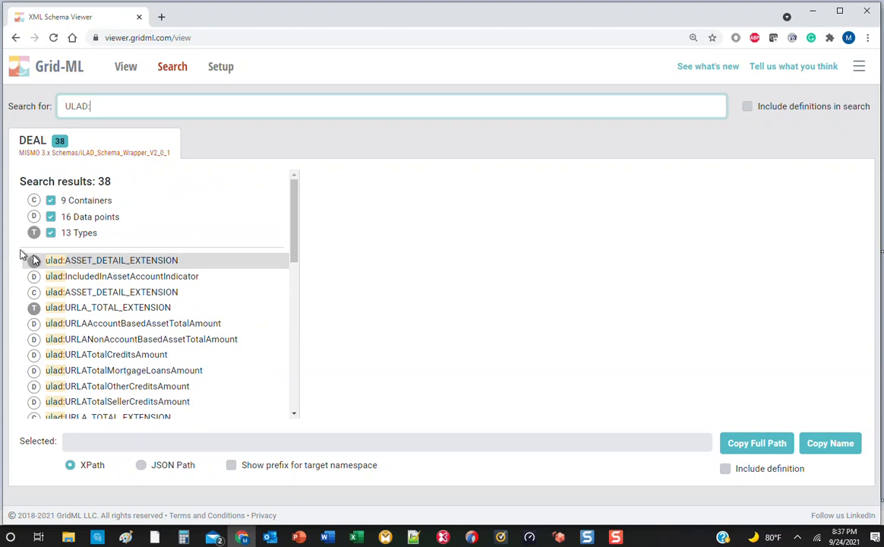
left_click(50, 219)
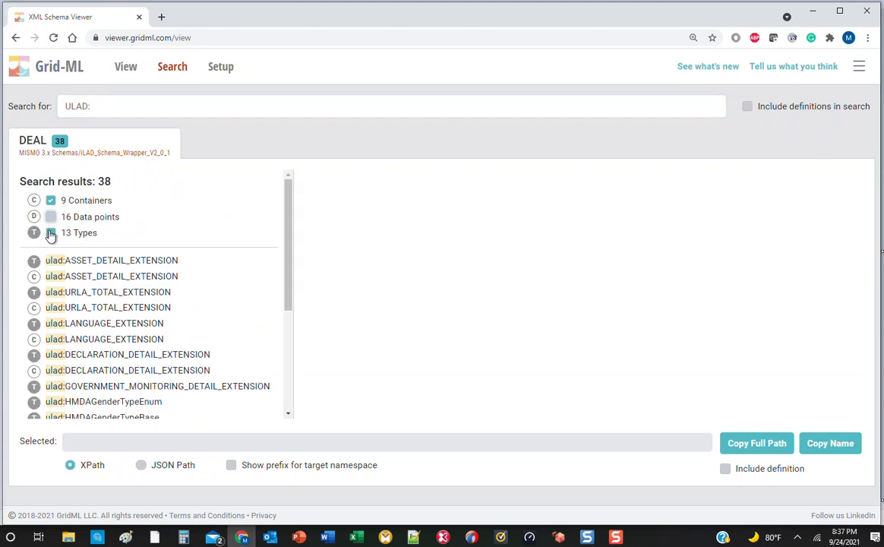
left_click(50, 232)
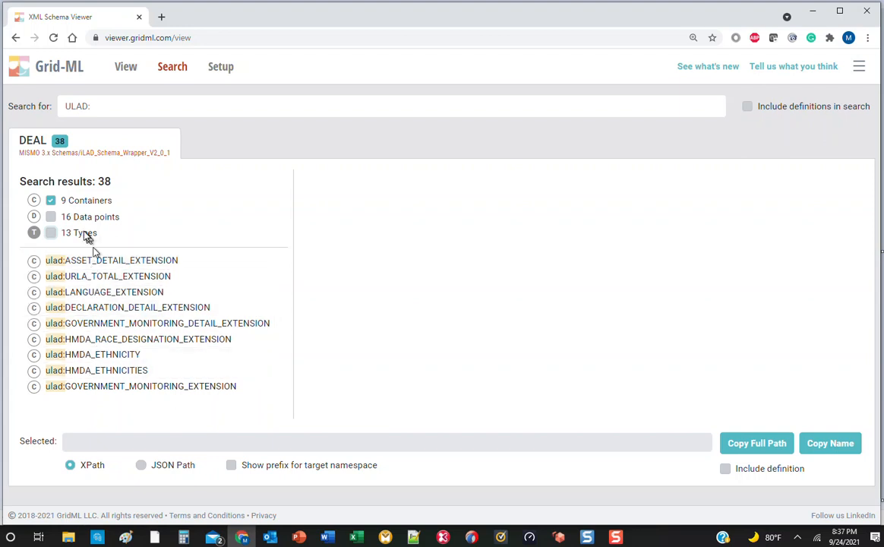
Step: Limit the ULAD: search results to data points instead of containers and look through the list
left_click(51, 201)
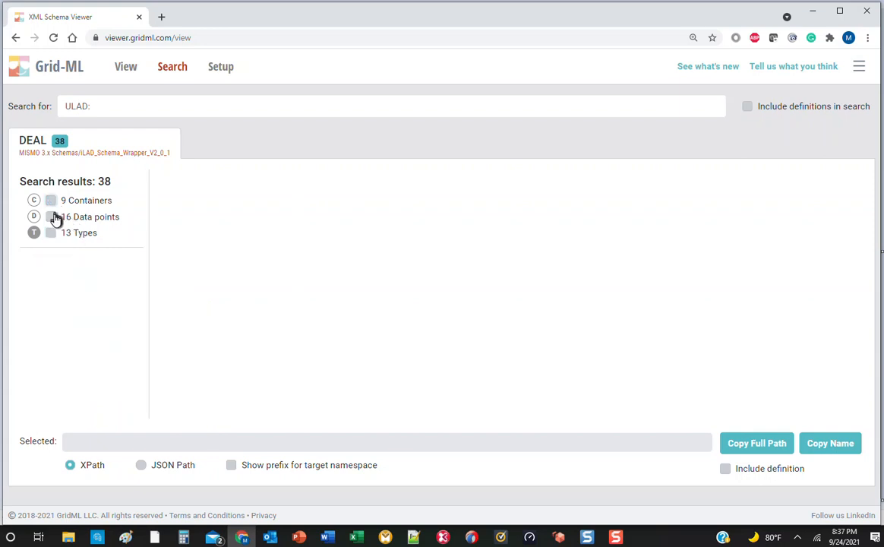
left_click(50, 217)
scroll(118, 280, "down", 3)
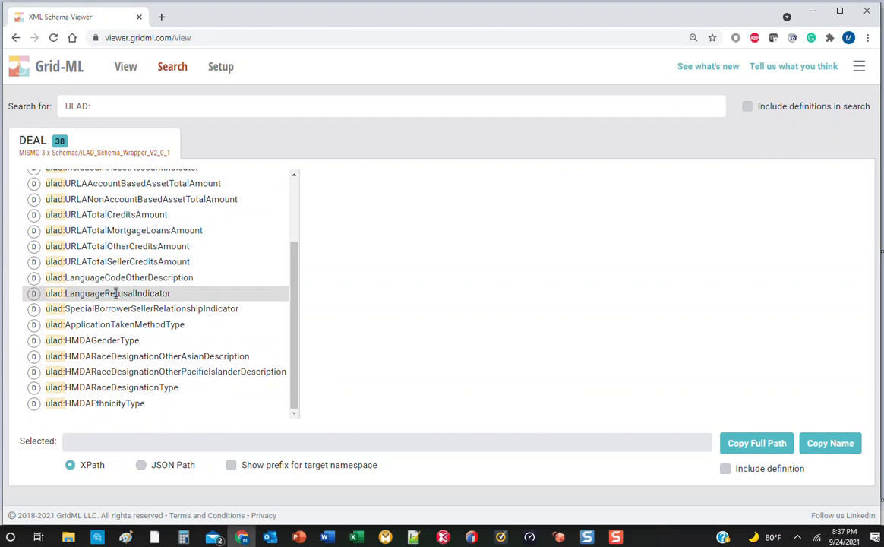
scroll(111, 304, "up", 1)
scroll(112, 304, "up", 2)
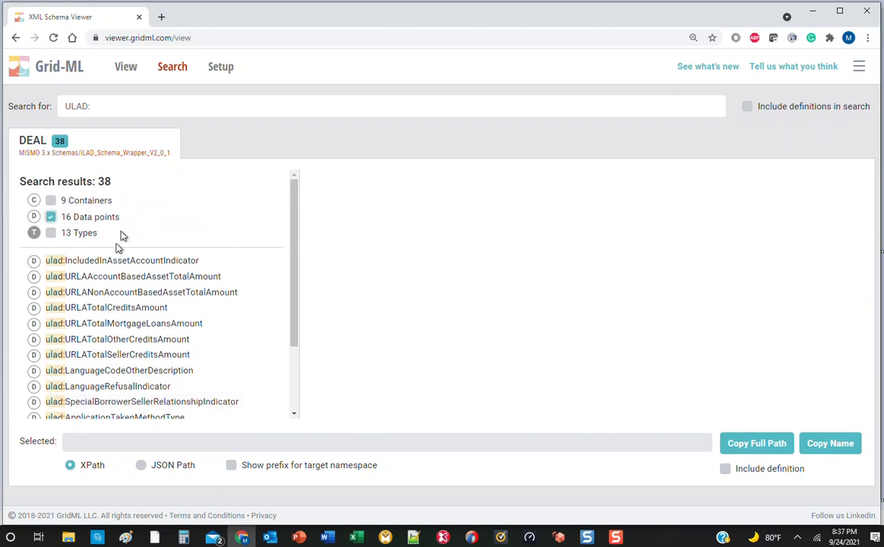
Step: Replace the search term with "DU:" to find the Desktop Underwriter extensions in the DEAL schema
left_click(111, 105)
key("BackSpace")
key("BackSpace")
key("BackSpace")
key("BackSpace")
key("BackSpace")
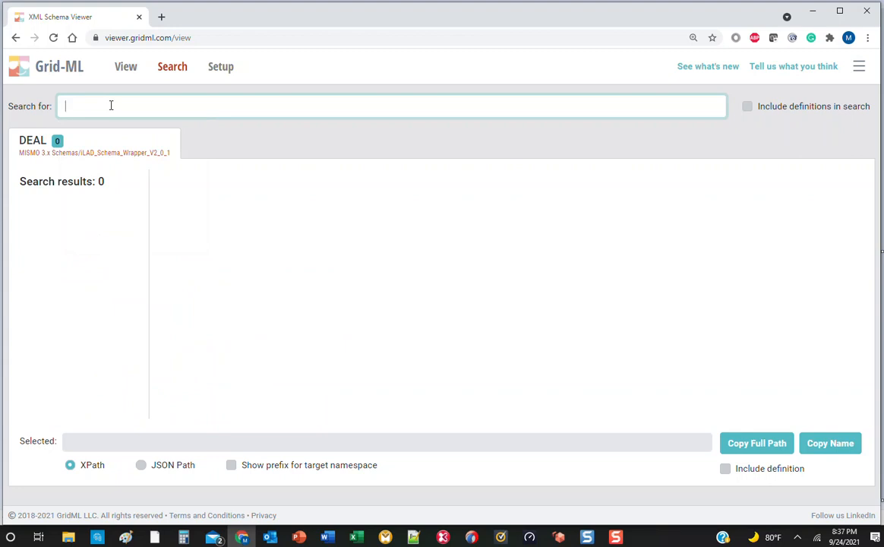
type("DU")
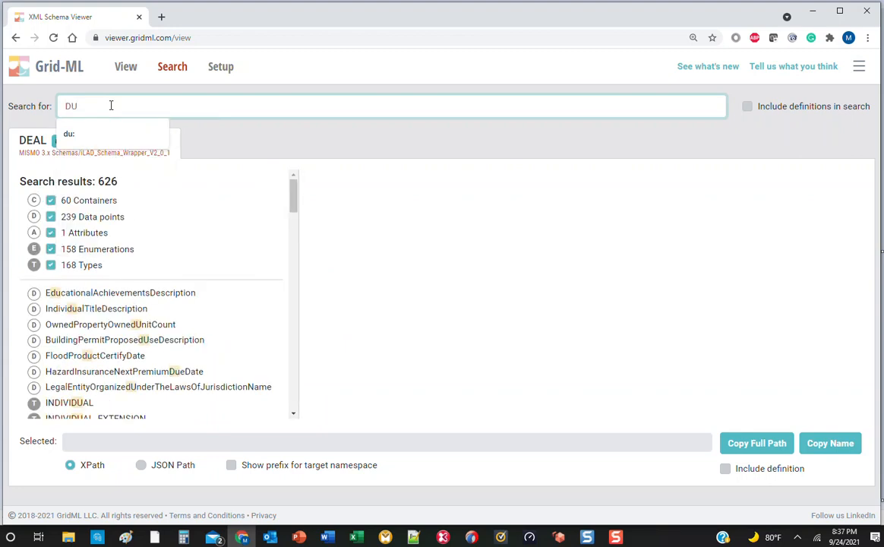
type(":")
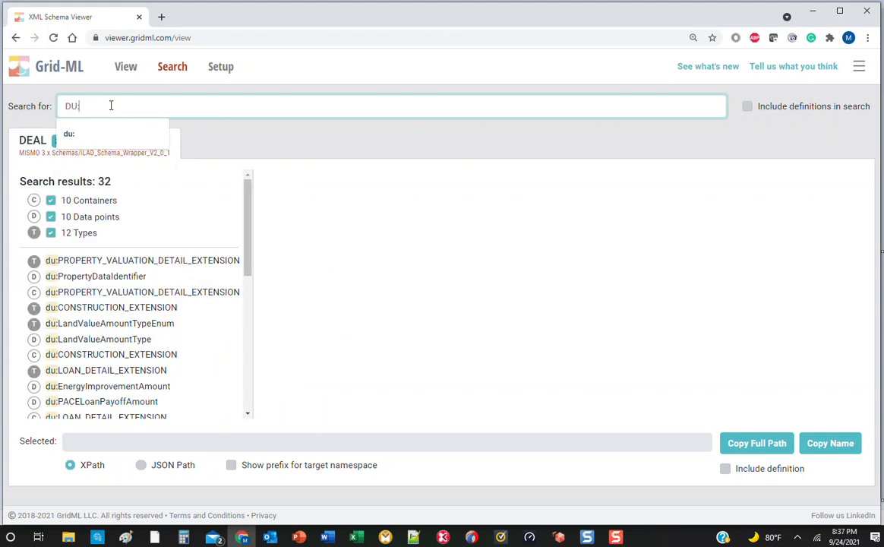
left_click(139, 207)
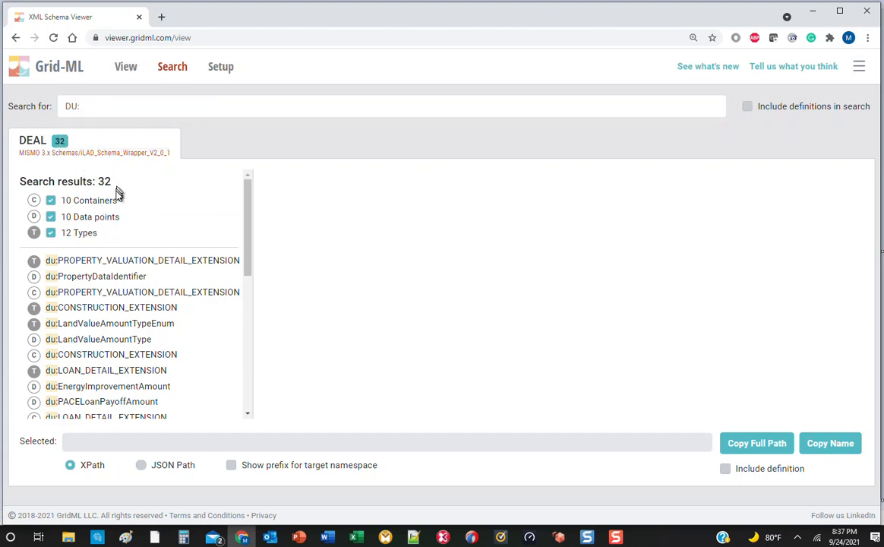
Step: Filter the DU: search results to containers only, and finally to data points only
left_click(52, 219)
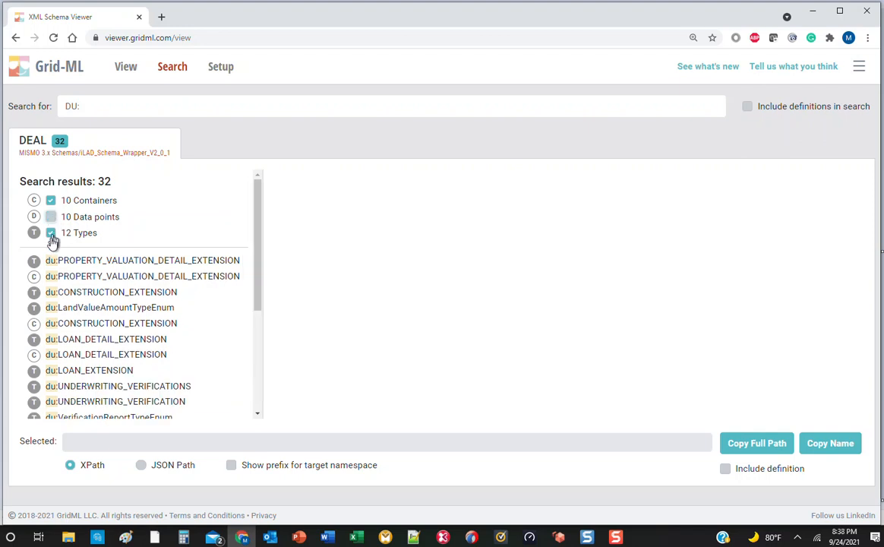
left_click(52, 233)
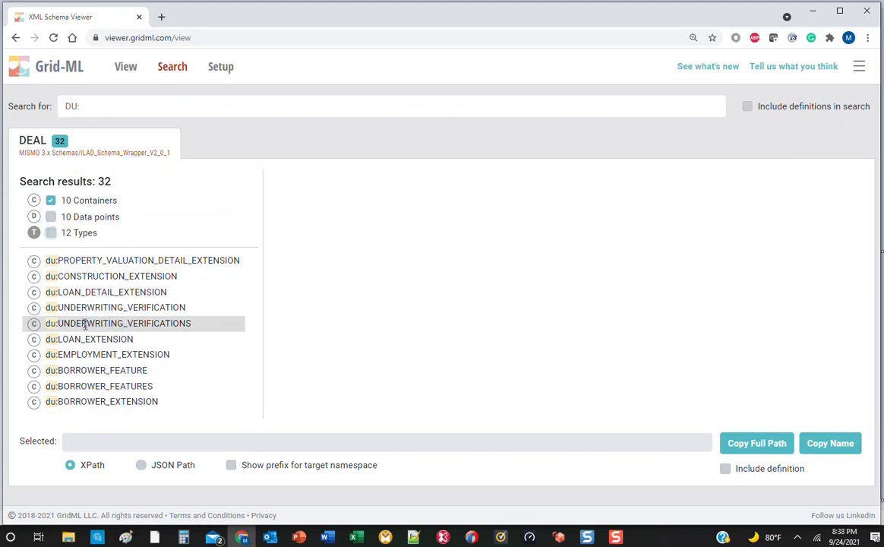
left_click(50, 202)
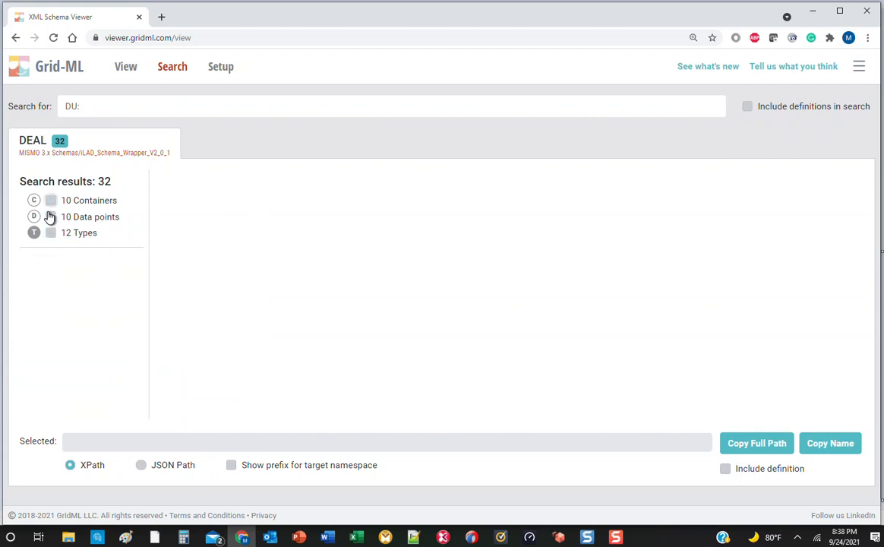
left_click(51, 217)
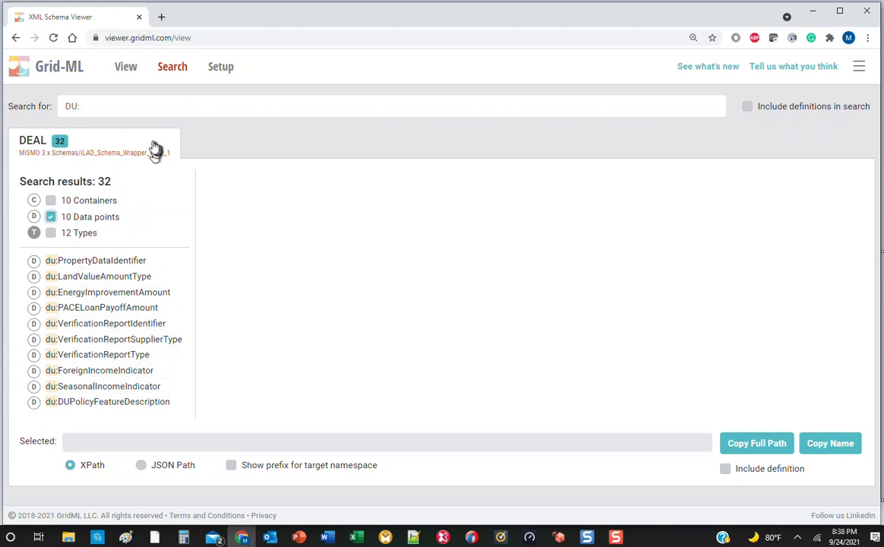
Step: Replace the search term with "LPA:" to find the Loan Product Advisor extensions in the DEAL schema
left_click(113, 104)
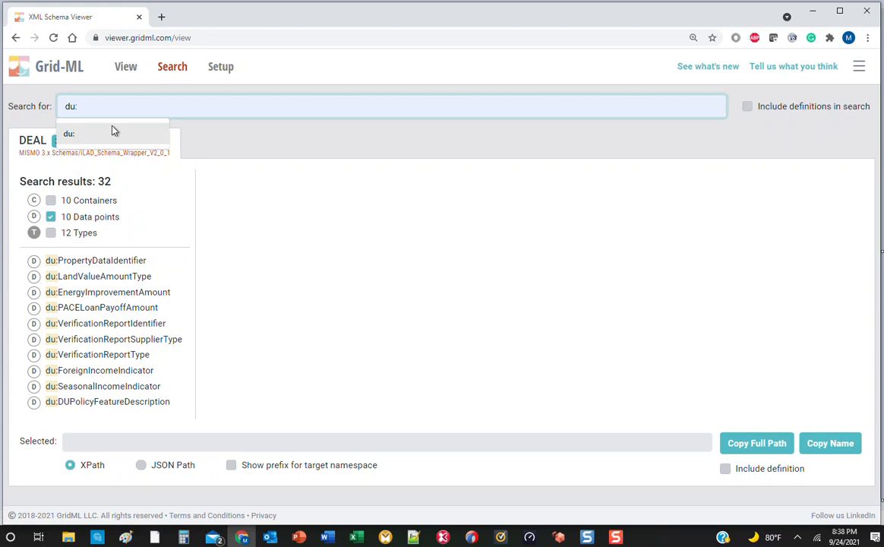
key("BackSpace")
key("BackSpace")
key("BackSpace")
type("LPA")
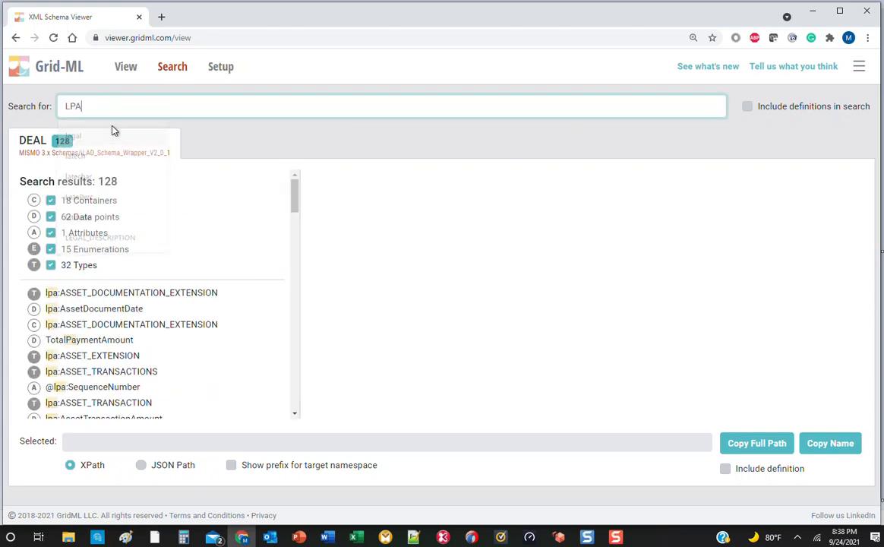
type(":")
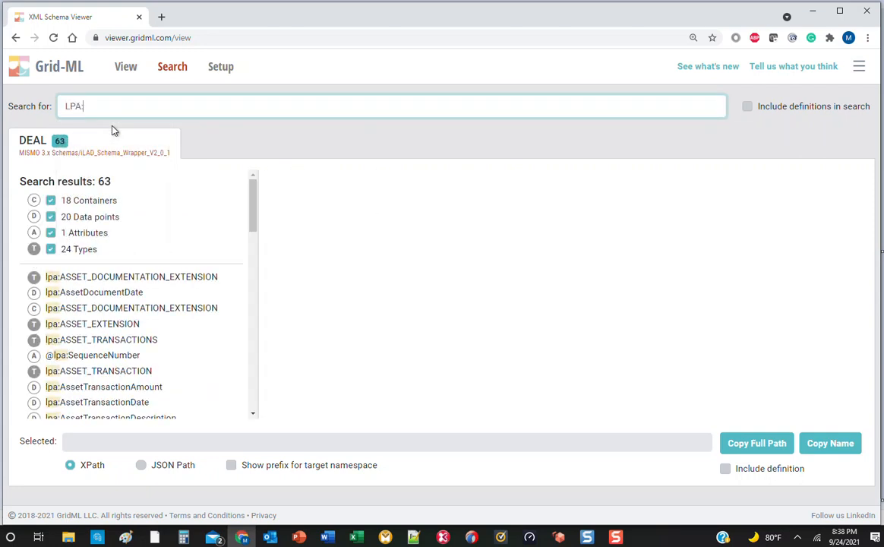
Step: Filter the LPA: search results to containers only and look through the list
left_click(90, 217)
left_click(92, 236)
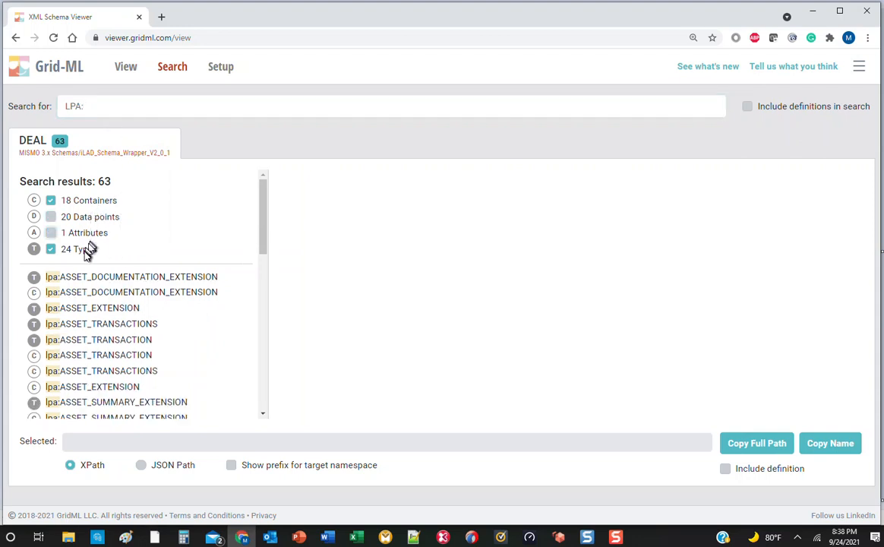
left_click(88, 250)
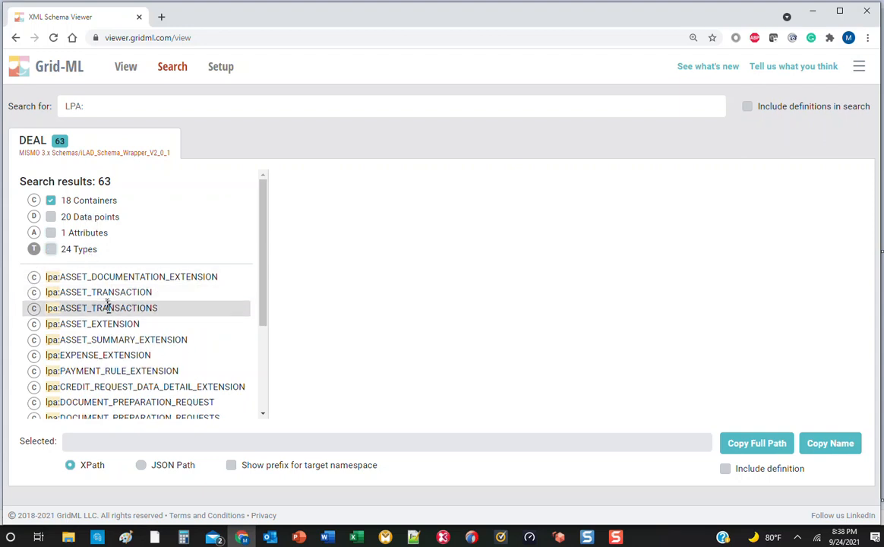
scroll(106, 307, "down", 2)
scroll(108, 310, "up", 2)
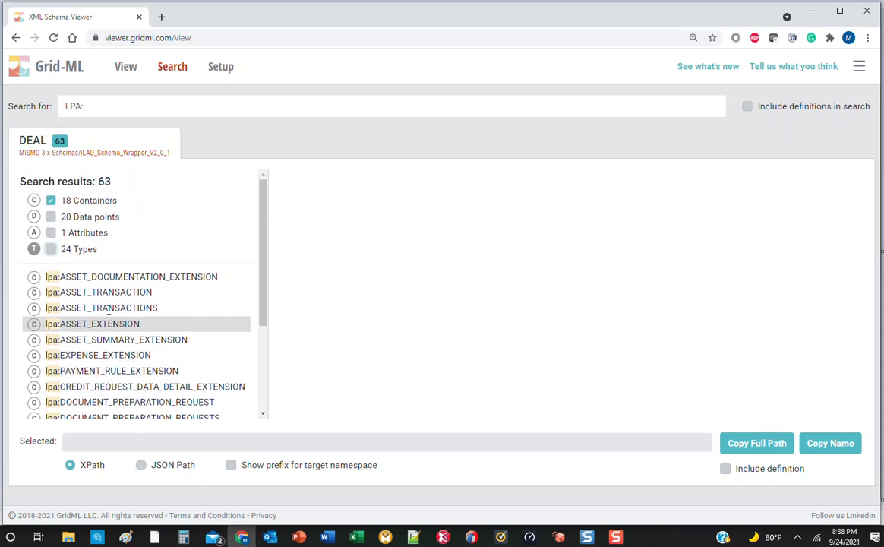
Step: Limit the LPA: search results to data points instead of containers and look through the list
left_click(89, 220)
left_click(89, 201)
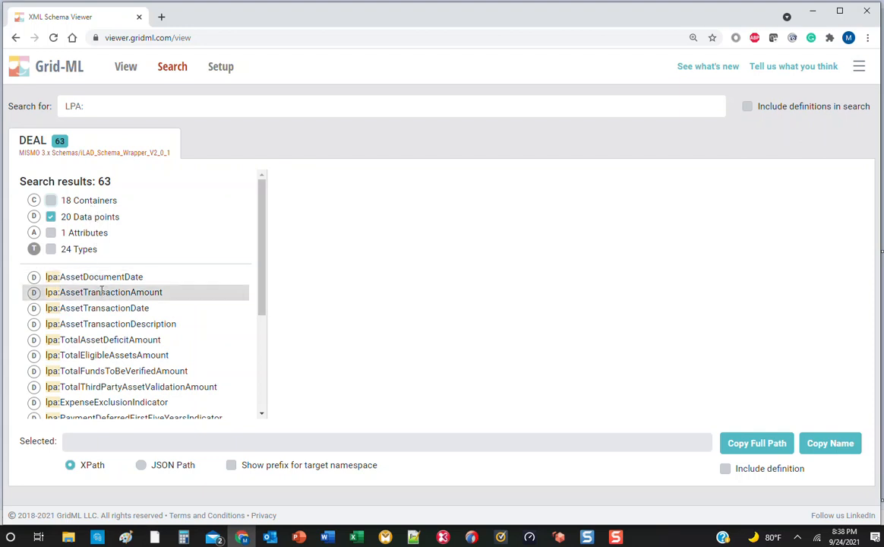
scroll(106, 289, "down", 5)
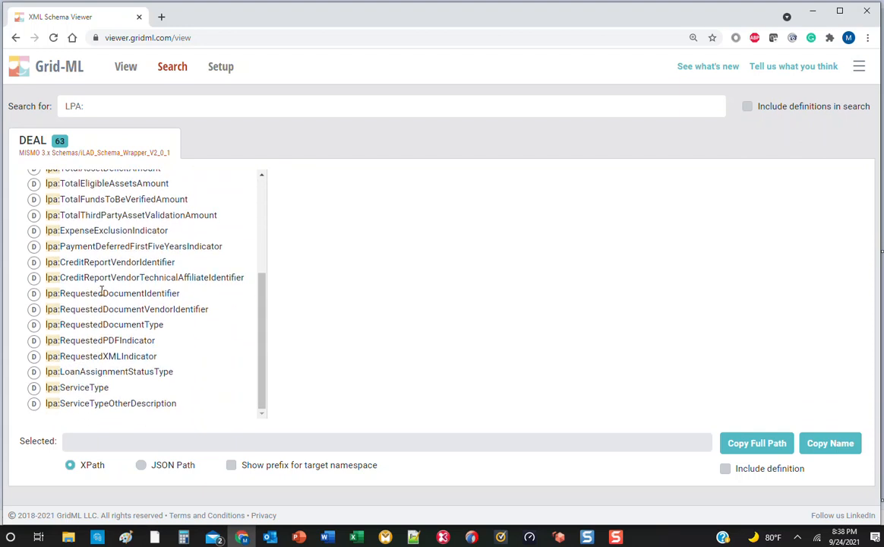
scroll(101, 293, "up", 5)
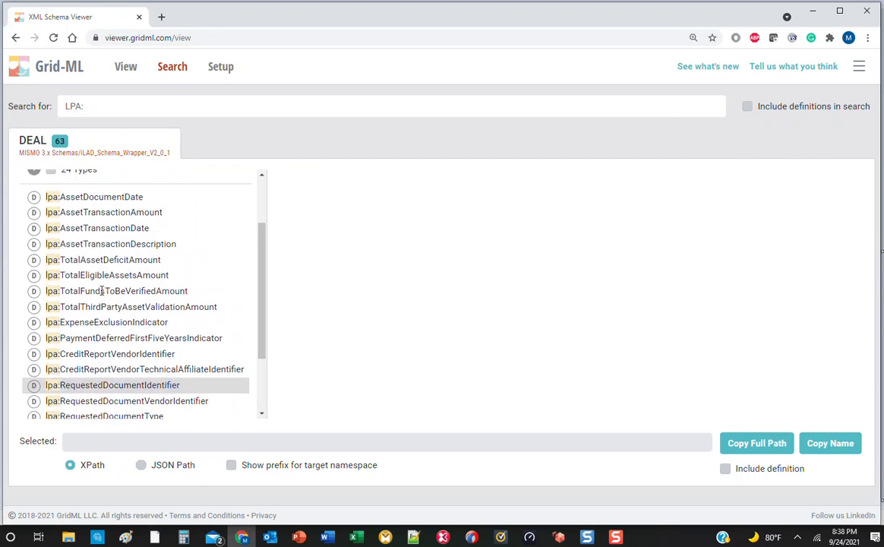
Step: Replace the search term with "ILAD:" to find the iLAD extensions in the DEAL schema
left_click(112, 109)
key("BackSpace")
key("BackSpace")
key("BackSpace")
key("BackSpace")
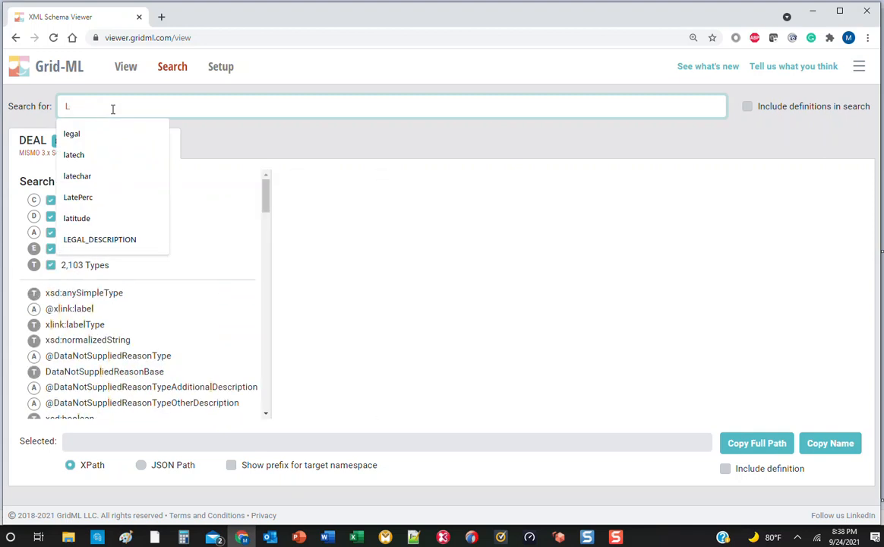
type("ILAD")
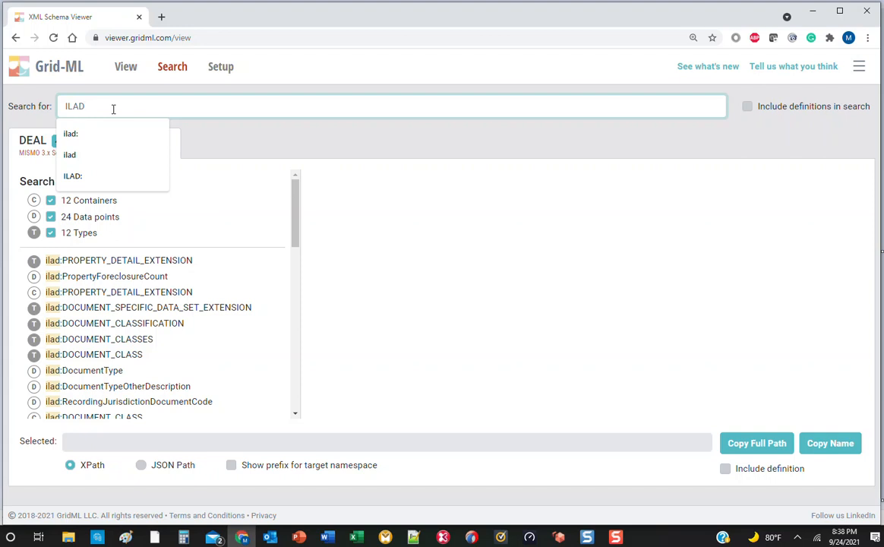
type(":")
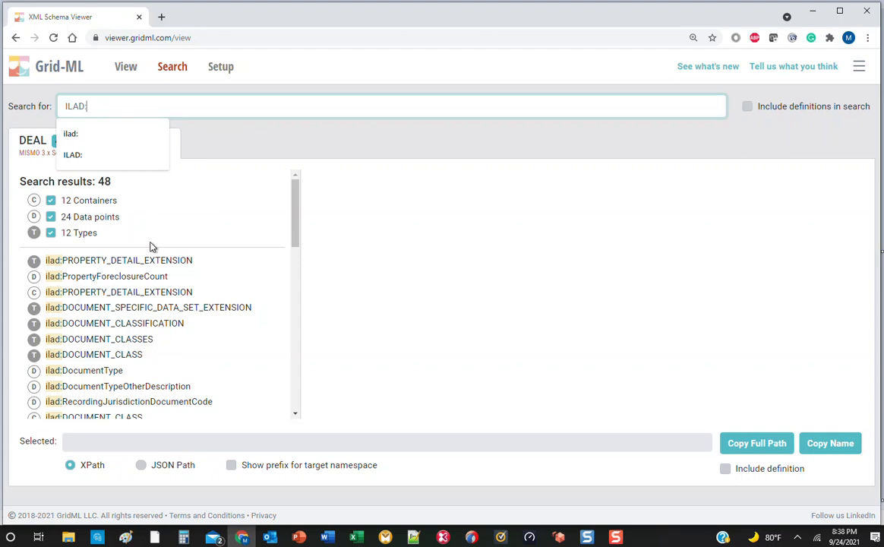
Step: Filter the ILAD: search results to data points only and look through the list
left_click(101, 203)
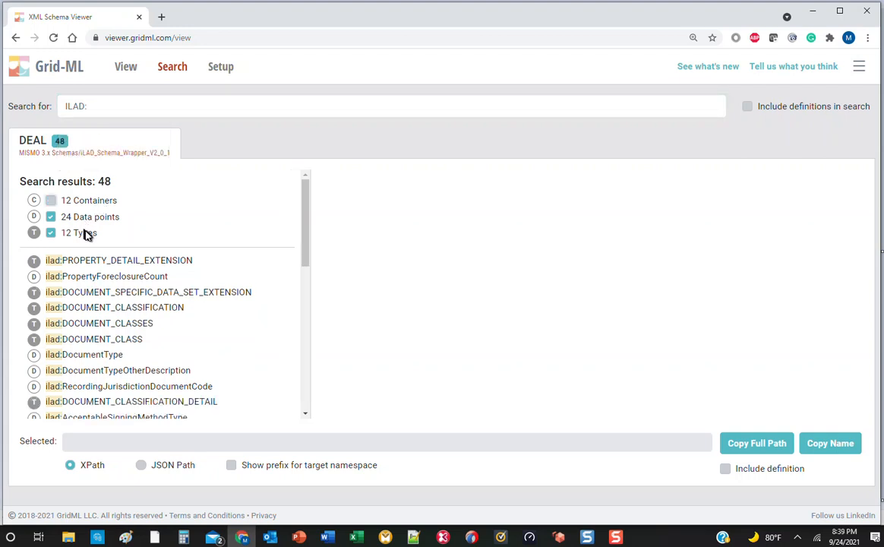
left_click(86, 234)
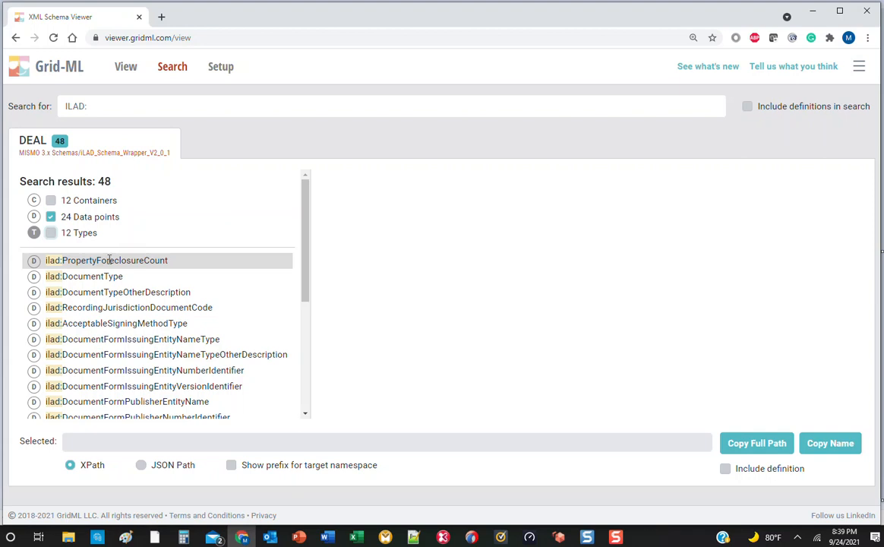
scroll(109, 262, "down", 3)
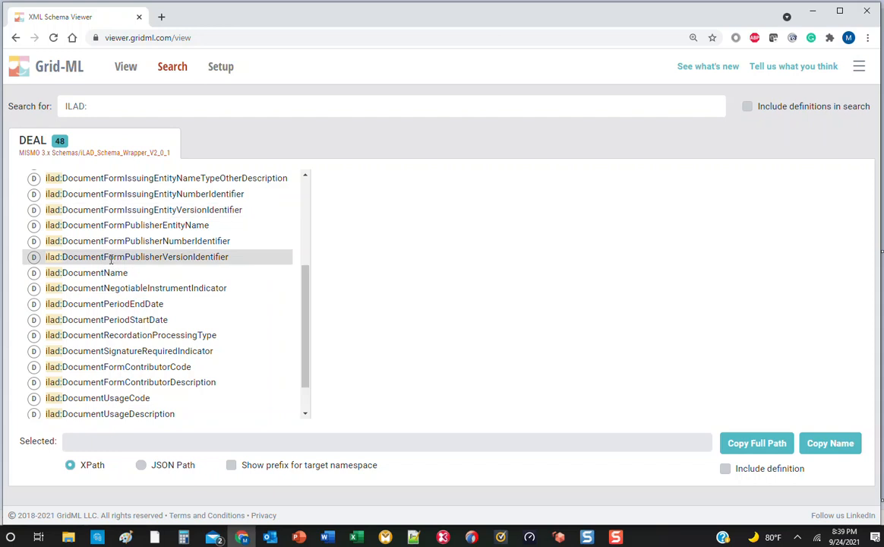
scroll(112, 257, "down", 1)
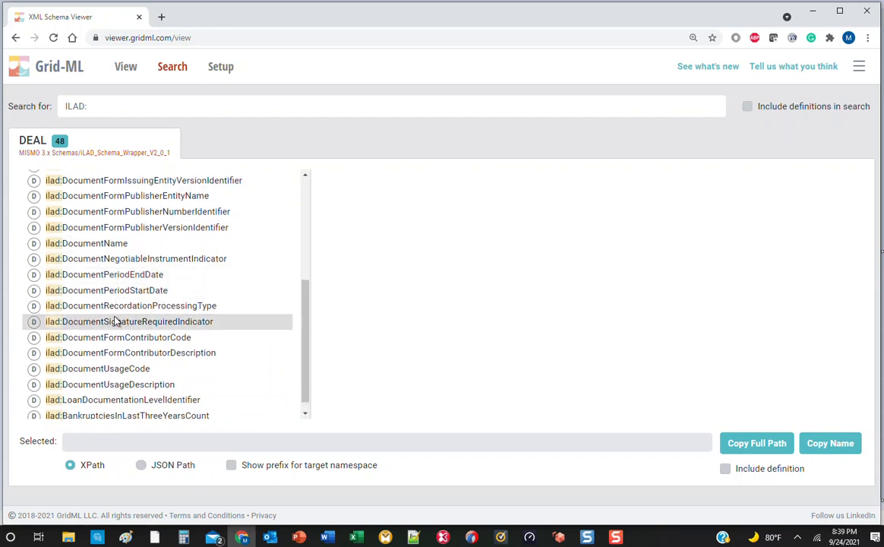
scroll(115, 320, "up", 4)
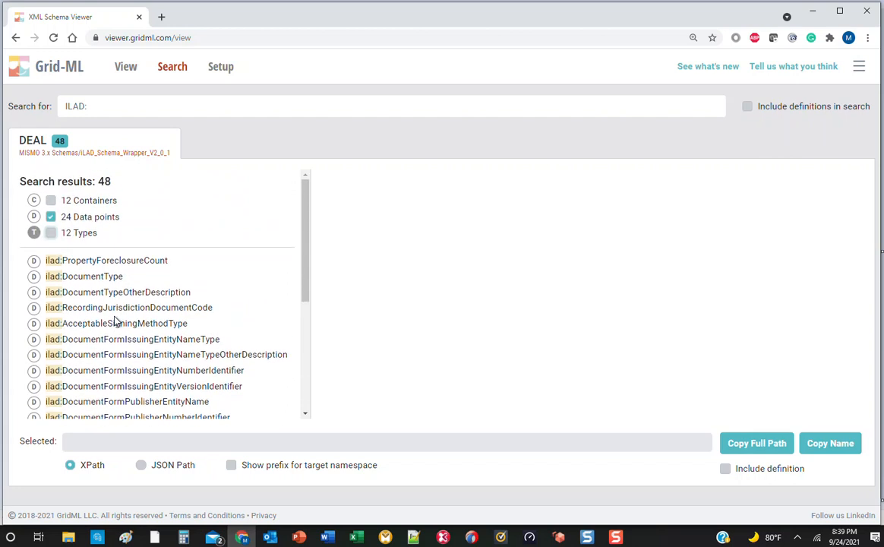
left_click(147, 107)
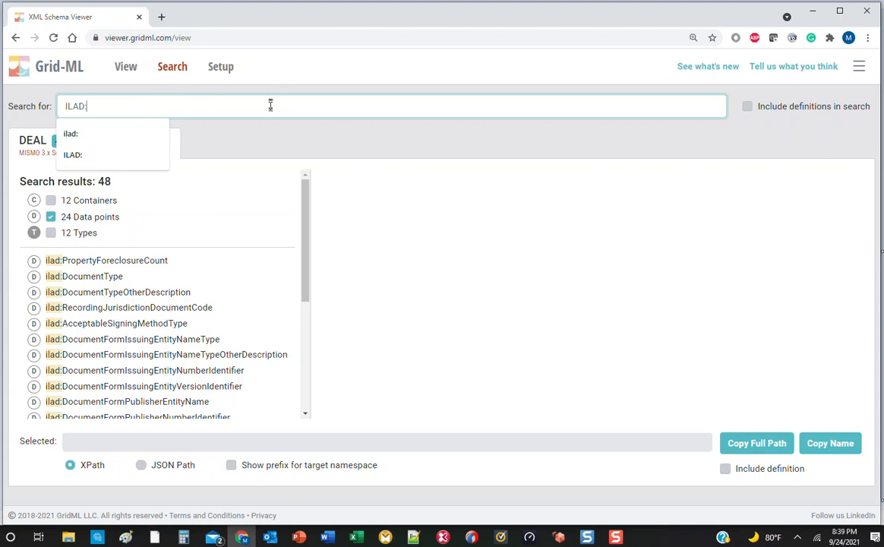
Step: Return to the DEAL schema tree, look at COLLATERALS, and drill into LOANS down to the LOAN element
left_click(133, 70)
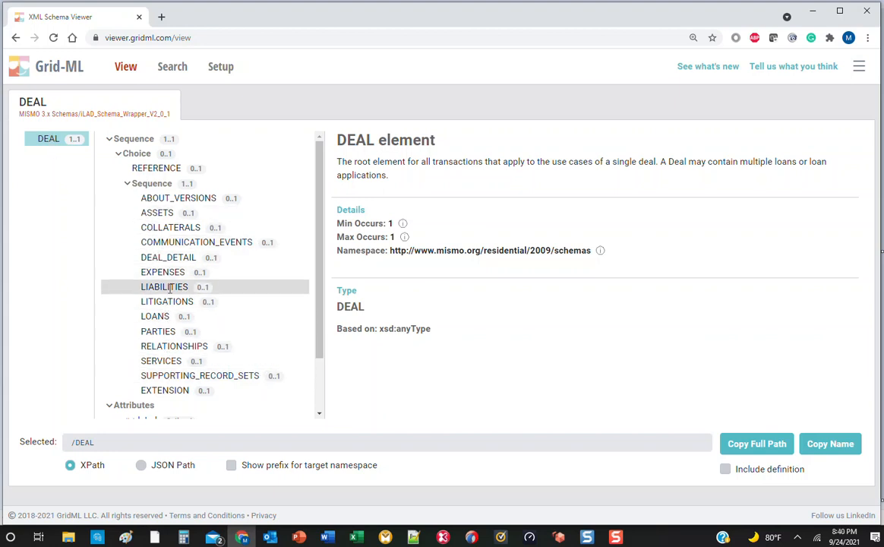
left_click(169, 226)
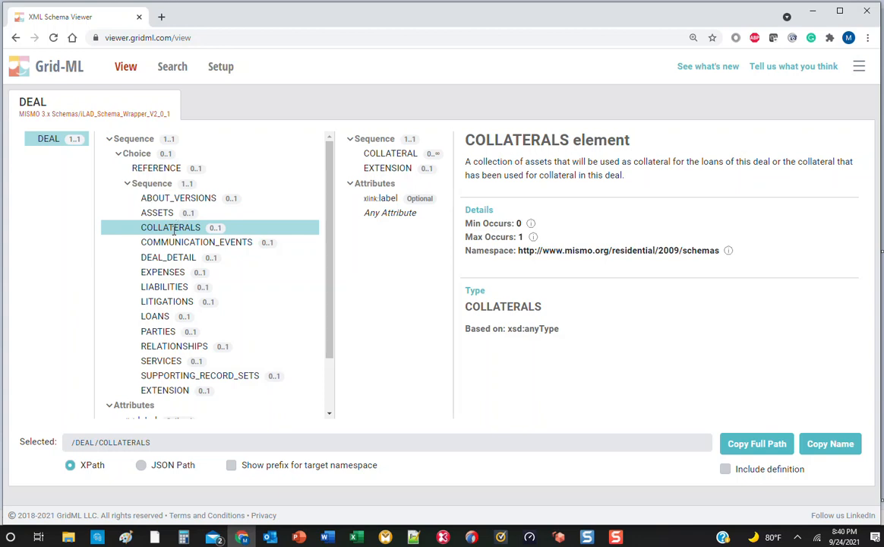
left_click(151, 315)
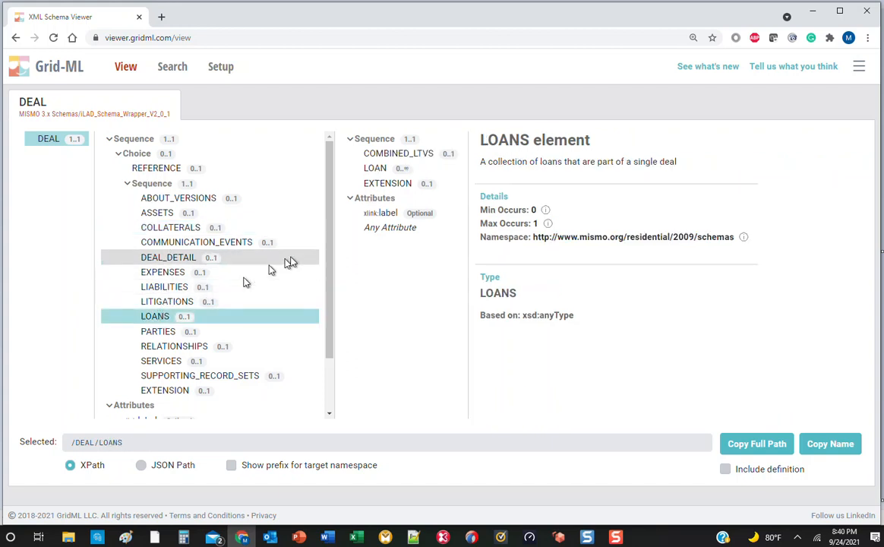
left_click(375, 169)
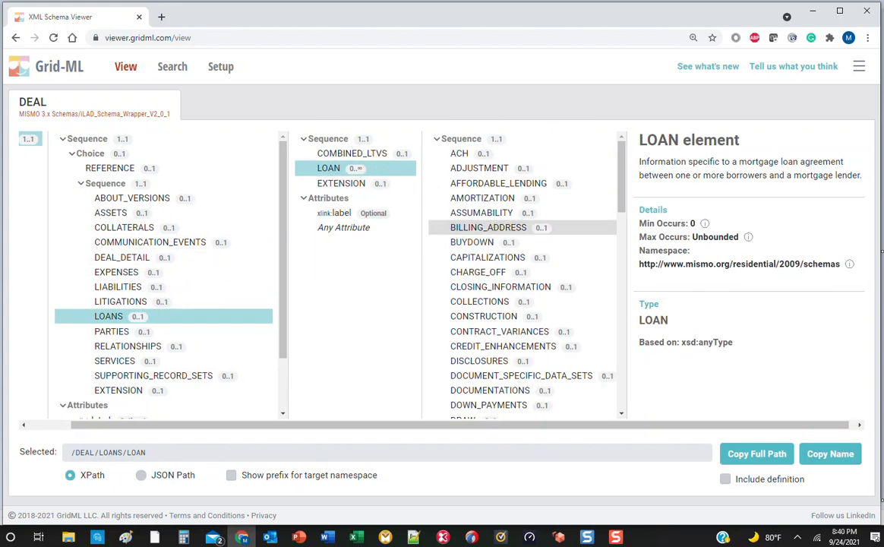
Step: Look through the child containers of LOAN and open the CONSTRUCTION container
scroll(463, 222, "down", 1)
scroll(471, 228, "down", 3)
scroll(483, 251, "up", 2)
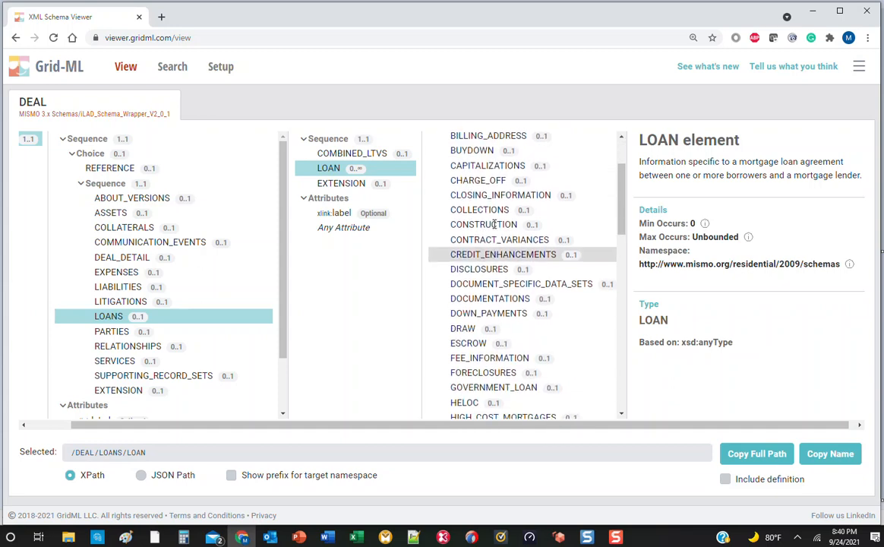
left_click(483, 257)
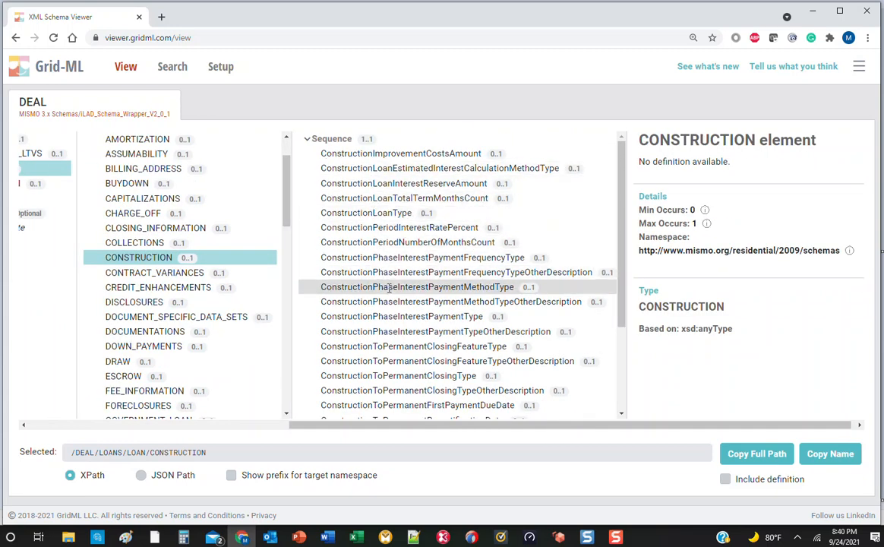
Step: Drill down from CONSTRUCTION through EXTENSION and OTHER to the du:CONSTRUCTION_EXTENSION container
scroll(384, 286, "down", 3)
scroll(388, 288, "down", 1)
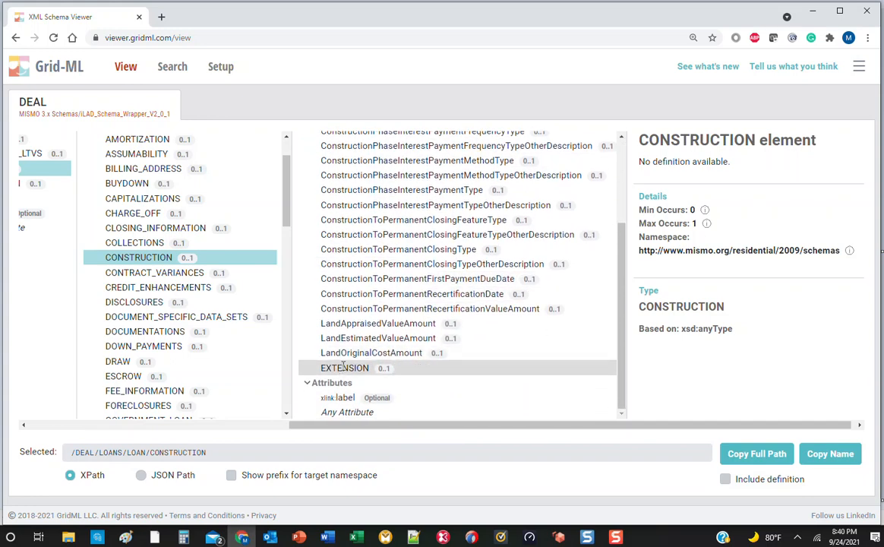
left_click(344, 366)
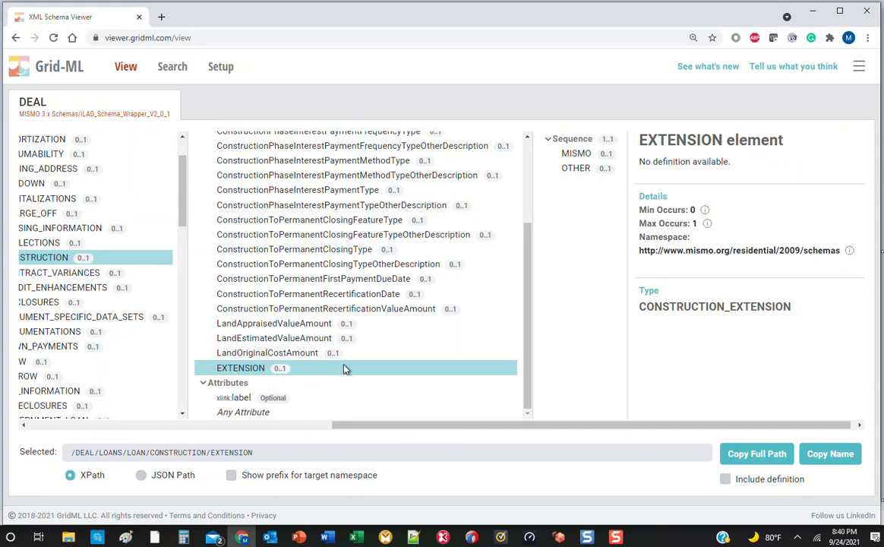
left_click(575, 168)
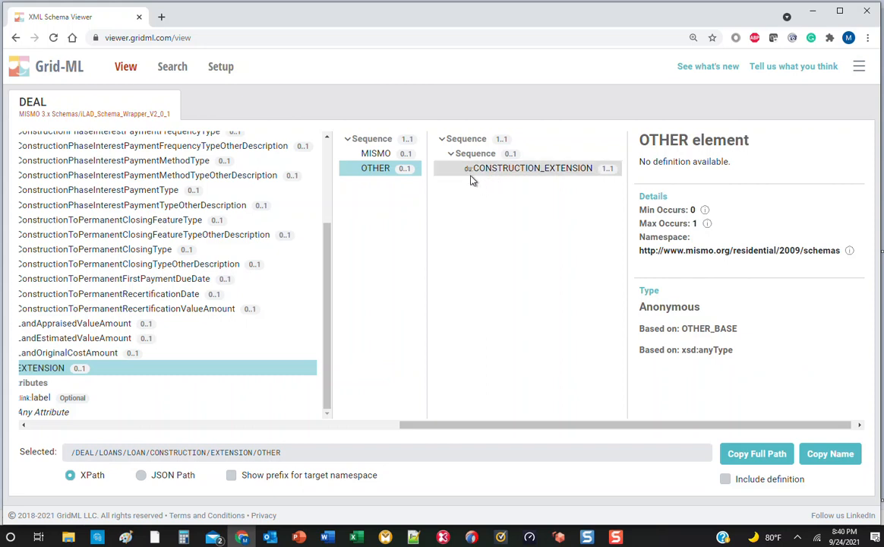
left_click(516, 170)
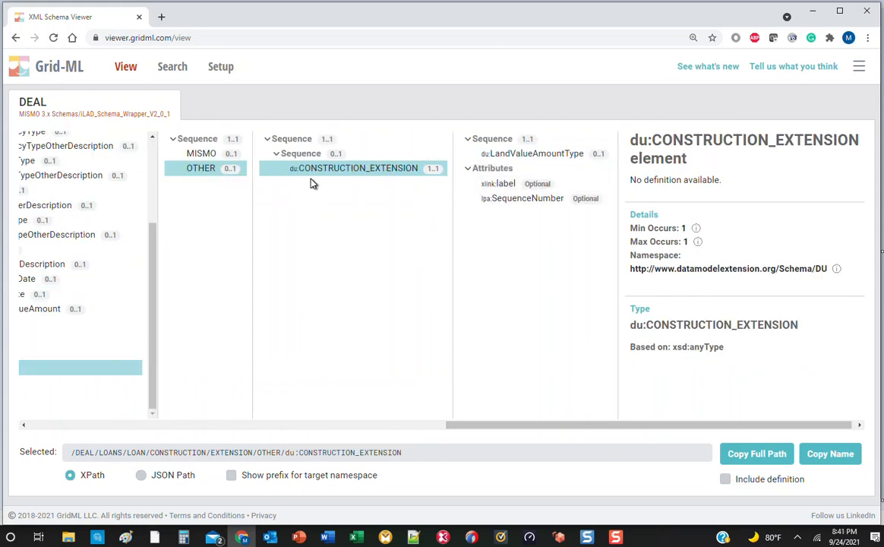
Step: Open the du:LandValueAmountType data point and examine its definition, type and enumerations and its path from DEAL
left_click(511, 153)
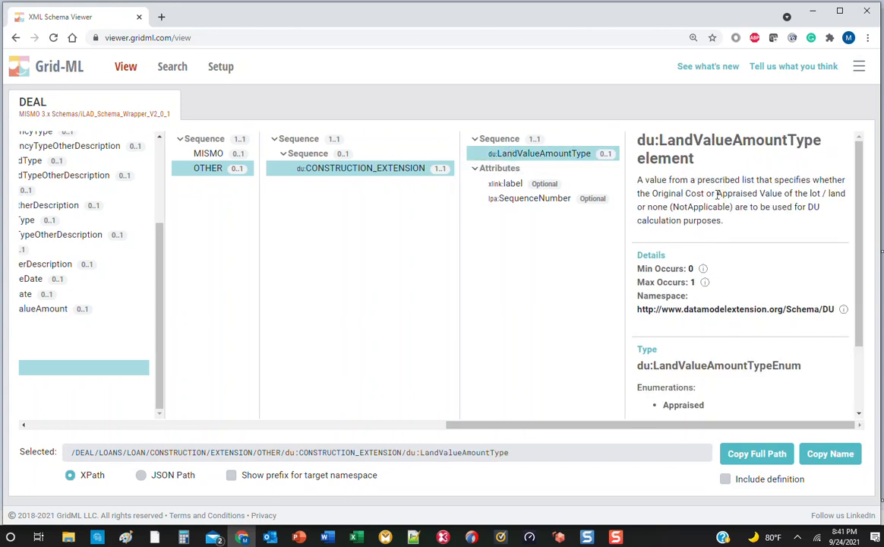
scroll(724, 218, "down", 2)
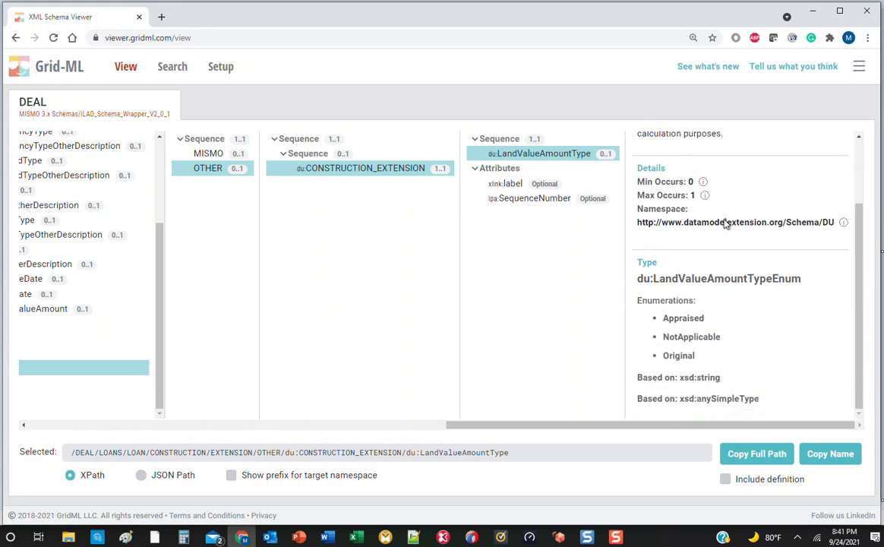
scroll(723, 221, "up", 1)
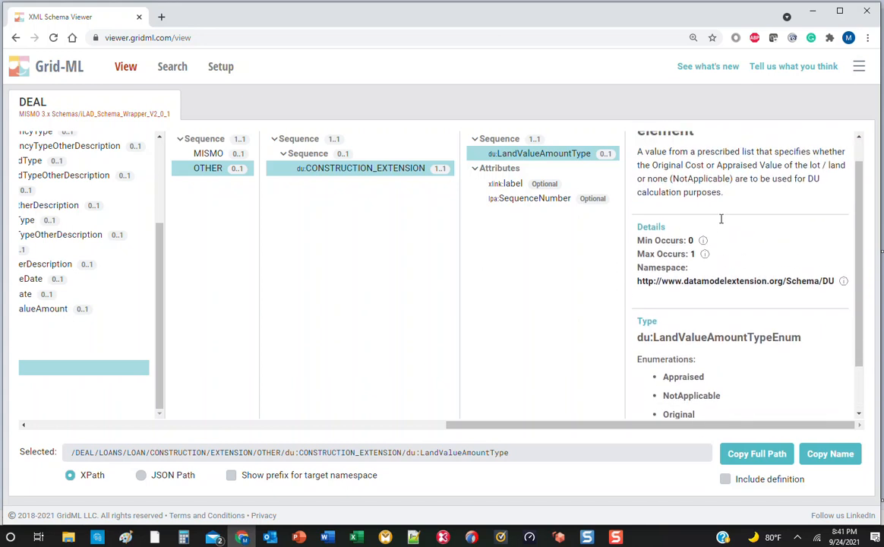
scroll(721, 222, "down", 1)
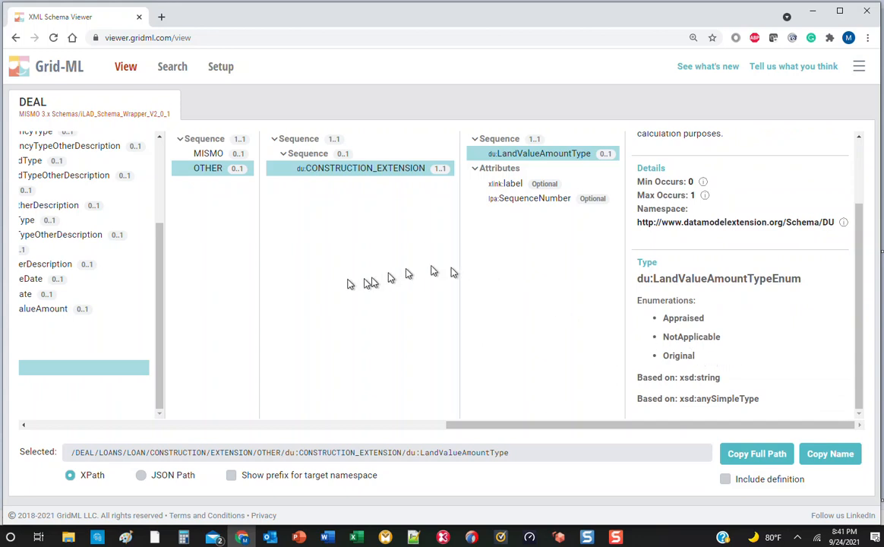
left_click(43, 427)
left_click(43, 427)
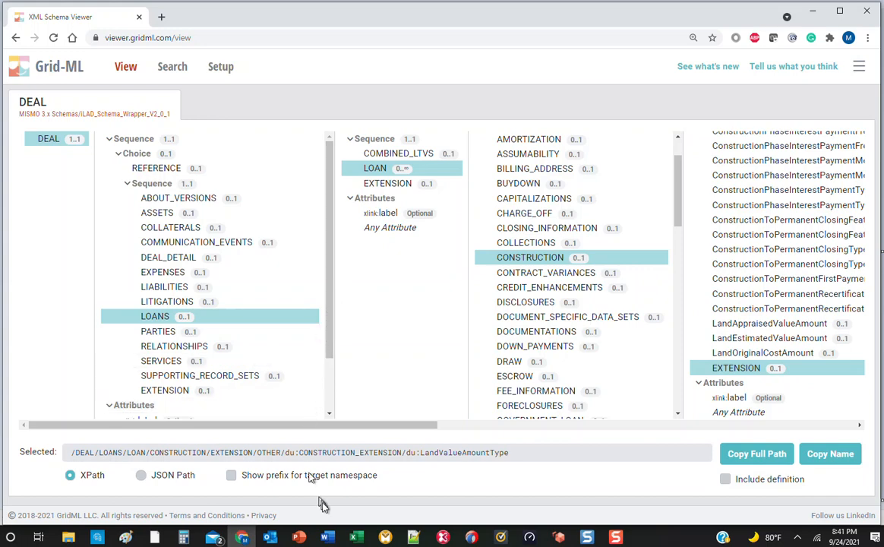
Step: Switch to Excel to look at the iLAD and ACME columns of the data mapping worksheet, and return to the schema viewer
left_click(355, 538)
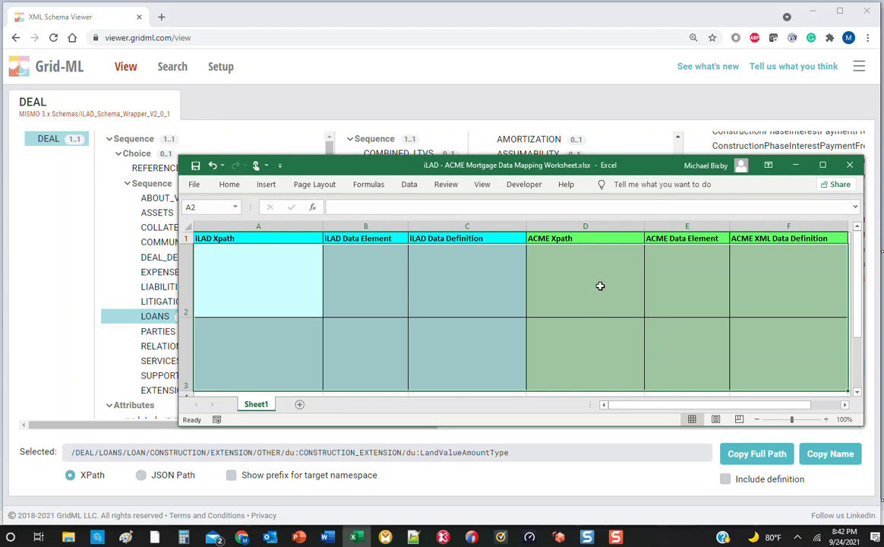
left_click(382, 112)
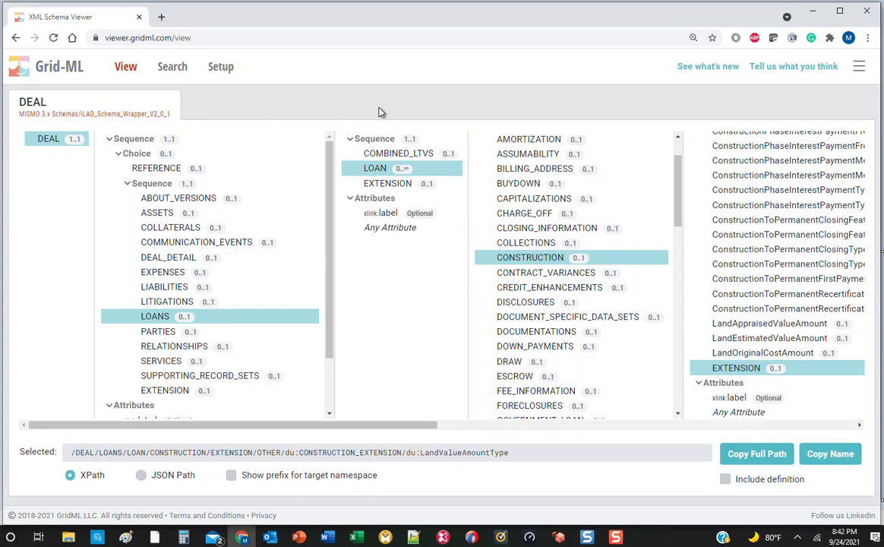
Step: Add the ACME_XML root element from the Default Repository to the schemas for viewing and searching, and return to the schema view
left_click(222, 70)
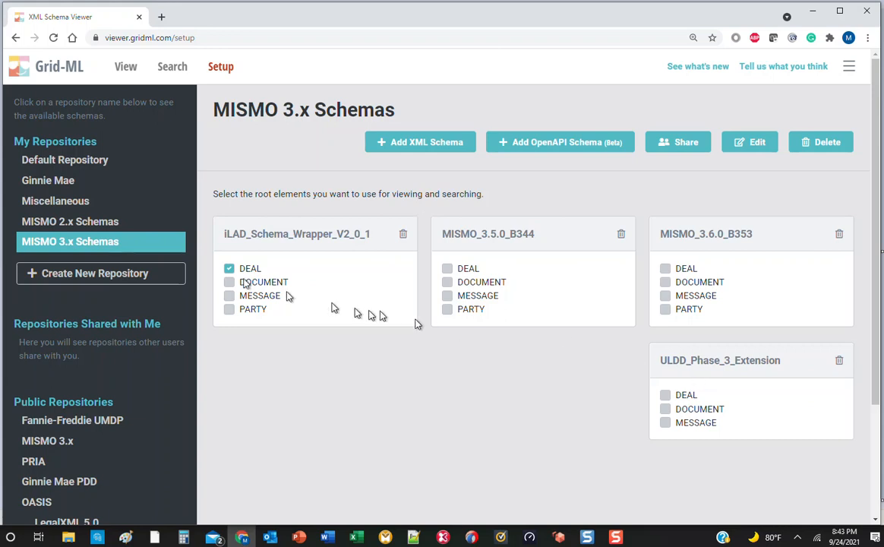
left_click(82, 164)
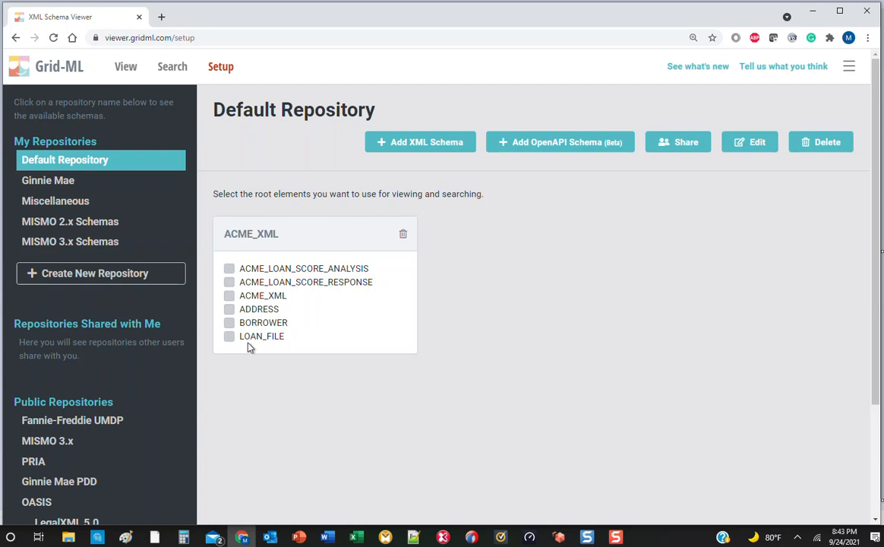
left_click(230, 296)
left_click(128, 69)
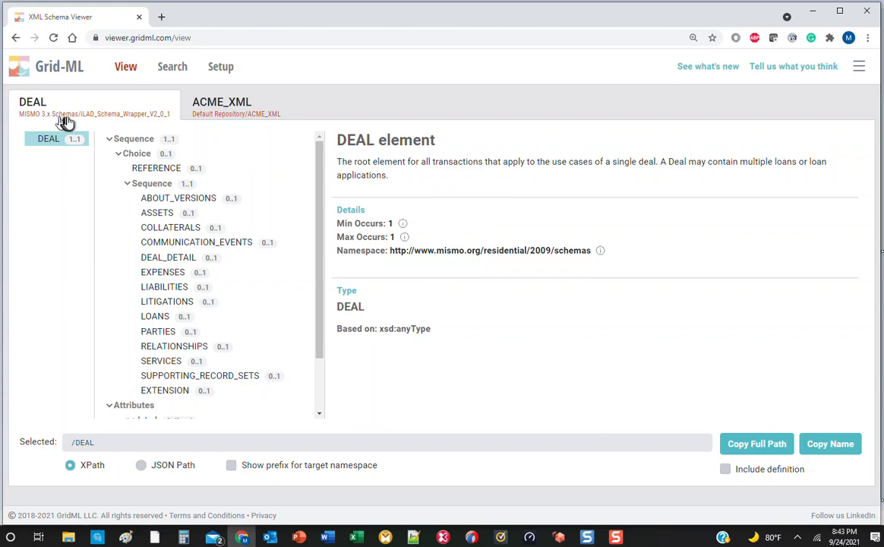
Step: Open the ACME_XML schema and browse its LOAN_FILE container, including the BORROWER and LOAN elements
left_click(203, 111)
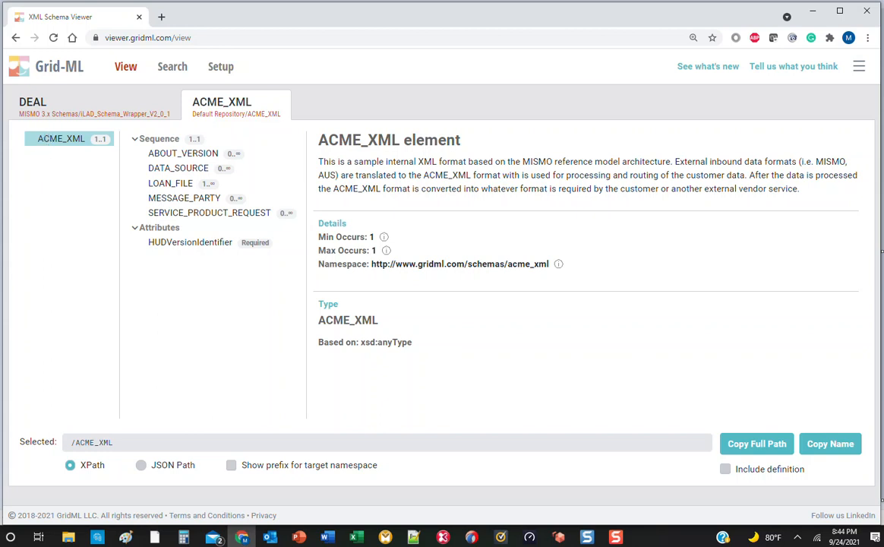
left_click(164, 186)
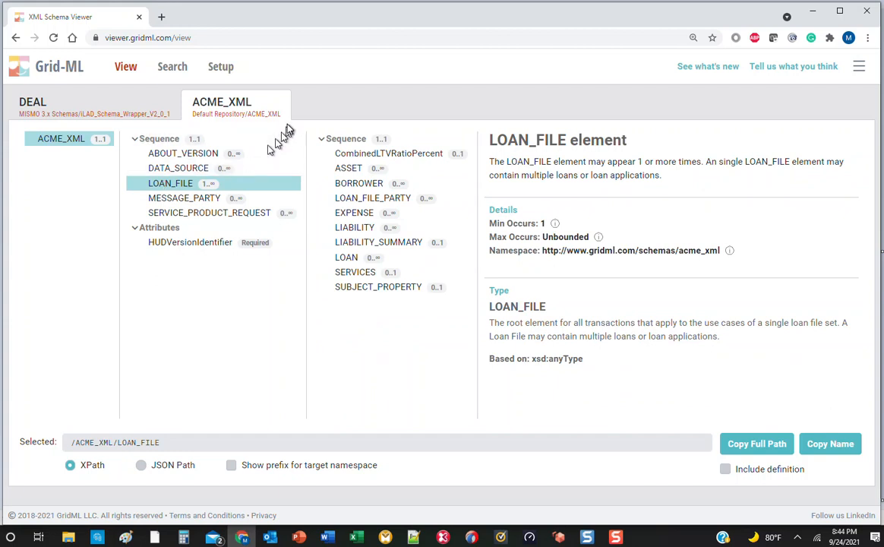
left_click(361, 186)
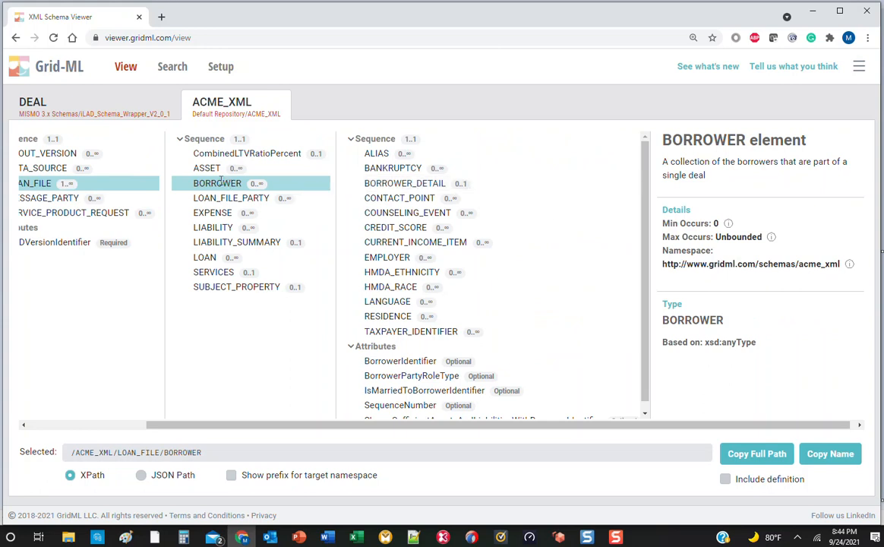
left_click(203, 257)
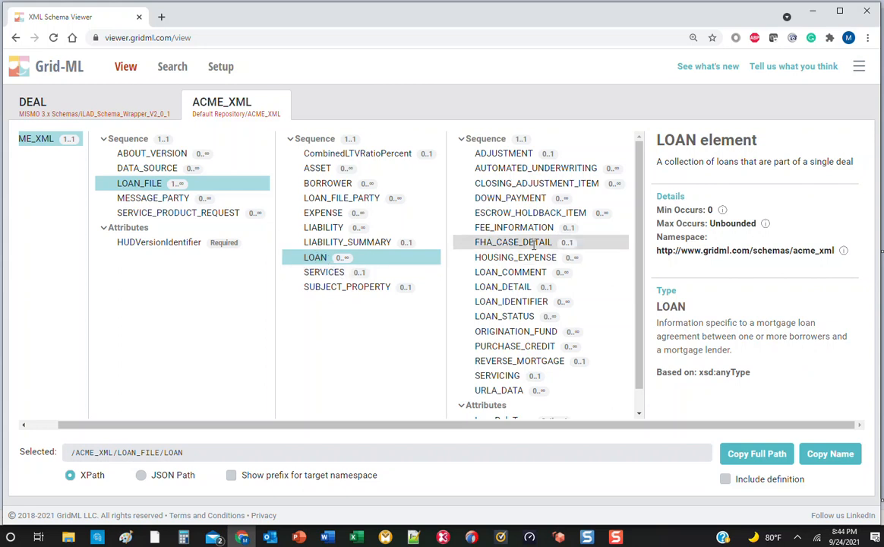
Step: Open LOAN_DETAIL under LOAN and examine its definition, its path from ACME_XML and its data points
left_click(514, 289)
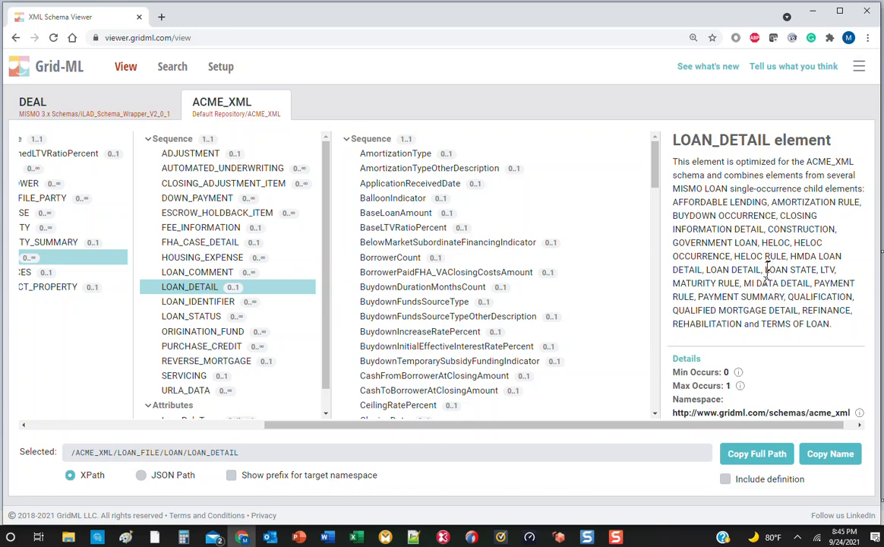
left_click(187, 426)
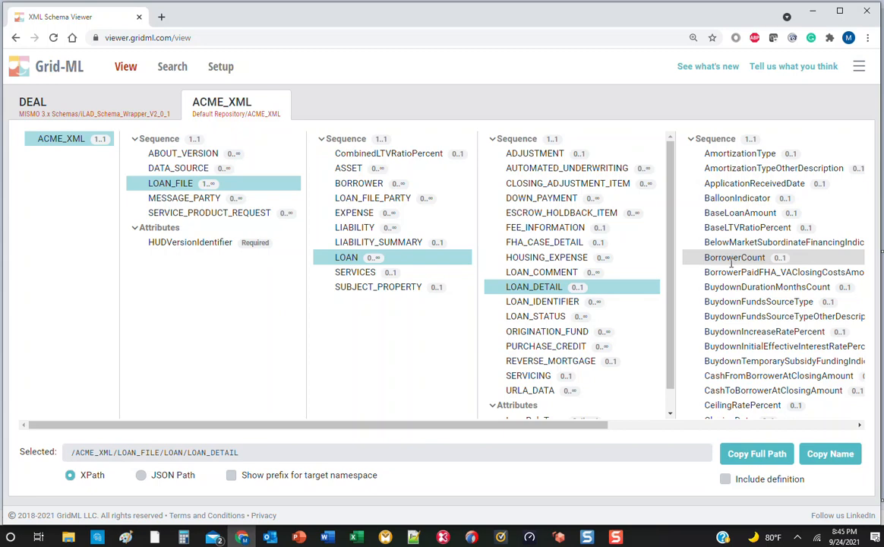
scroll(731, 263, "down", 2)
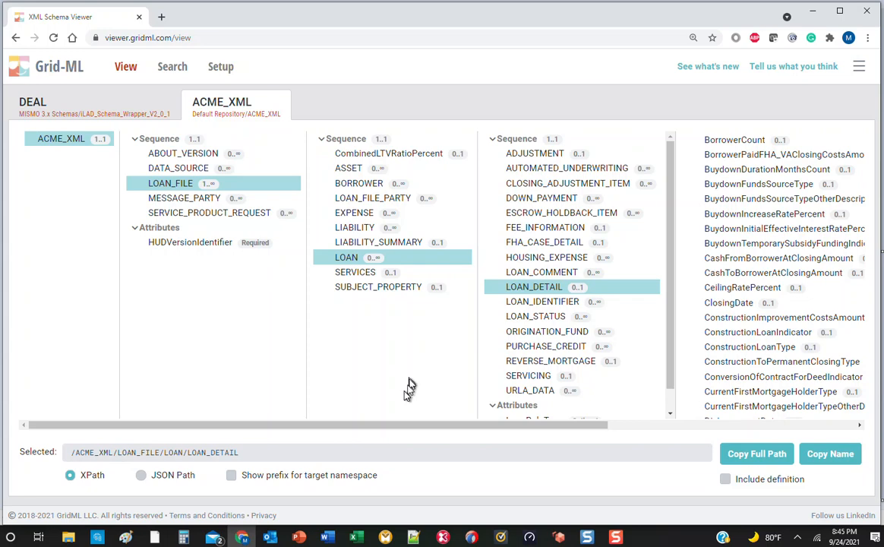
Step: Glance at the mapping worksheet in Excel, and search the DEAL and ACME_XML schemas for "pace loan pay" in the schema viewer
left_click(365, 538)
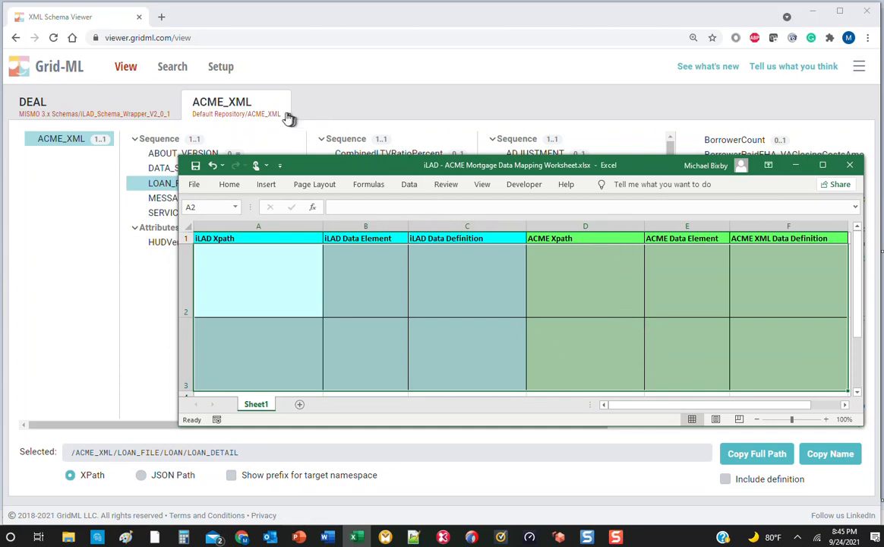
left_click(174, 67)
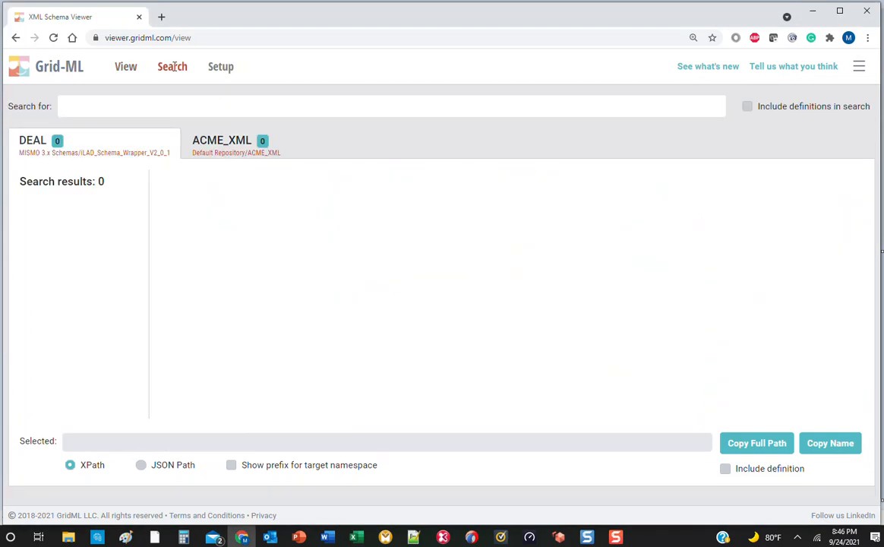
left_click(158, 104)
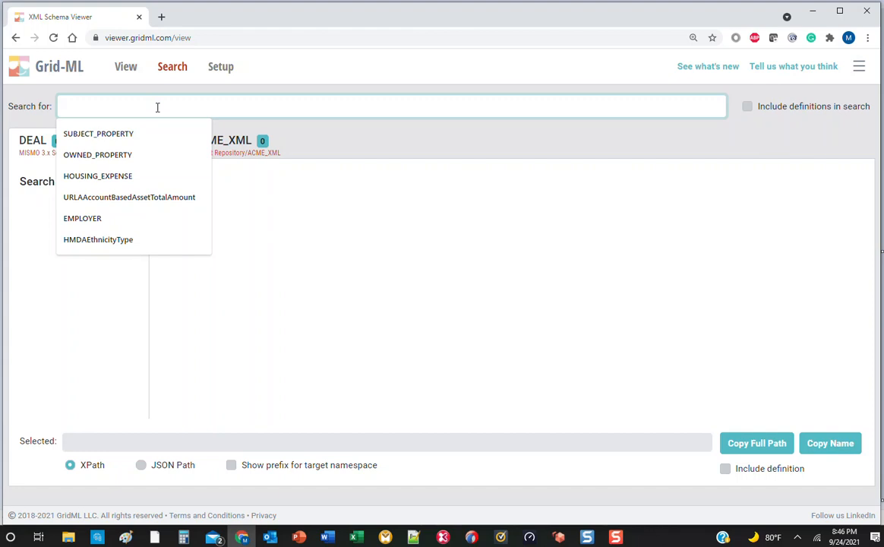
type("PACE")
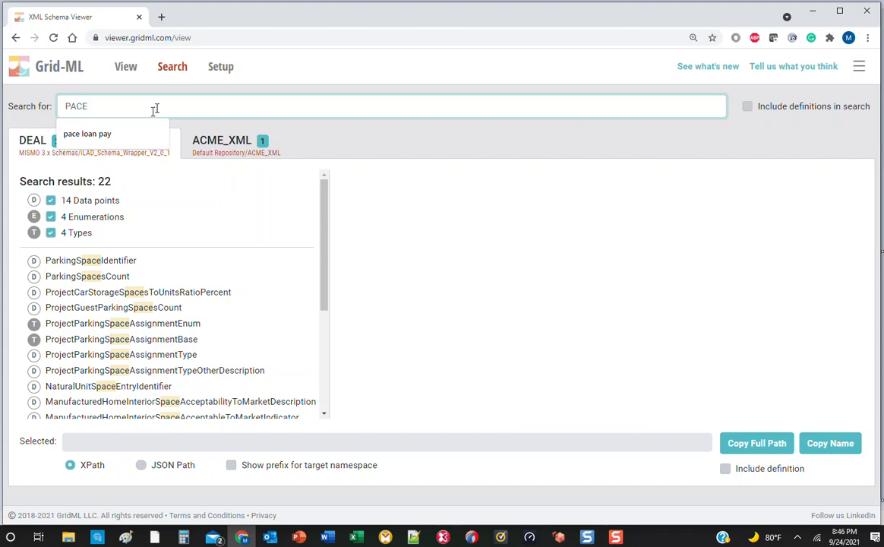
left_click(83, 134)
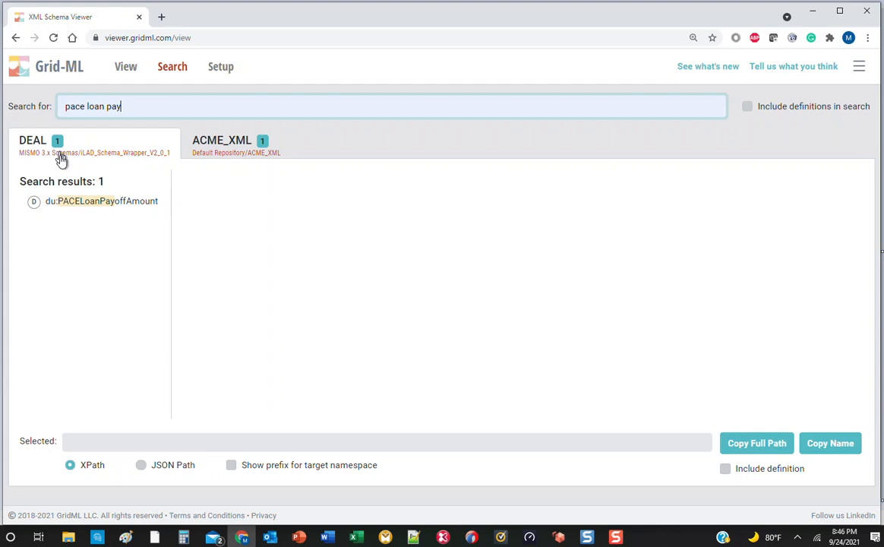
Step: Open the du:PACELoanPayoffAmount result in DEAL and expand its location under LOANS down to the data point
left_click(86, 201)
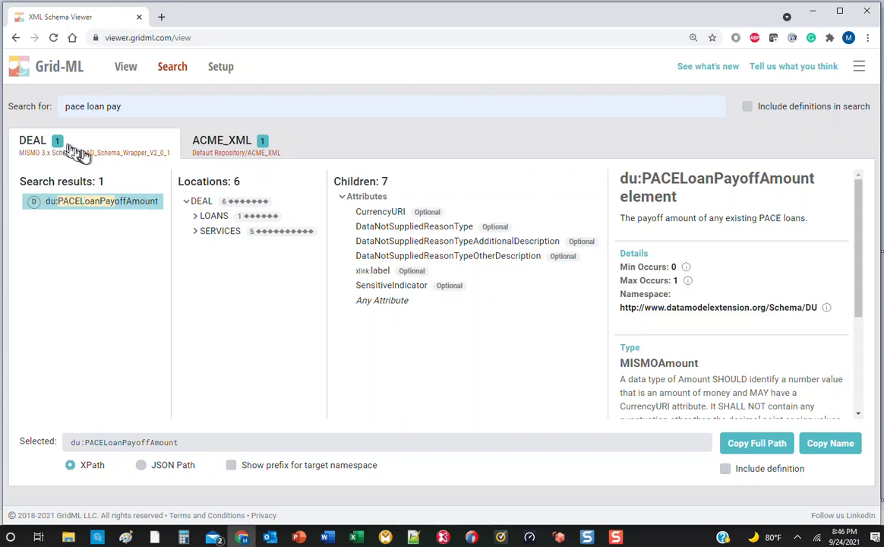
left_click(195, 219)
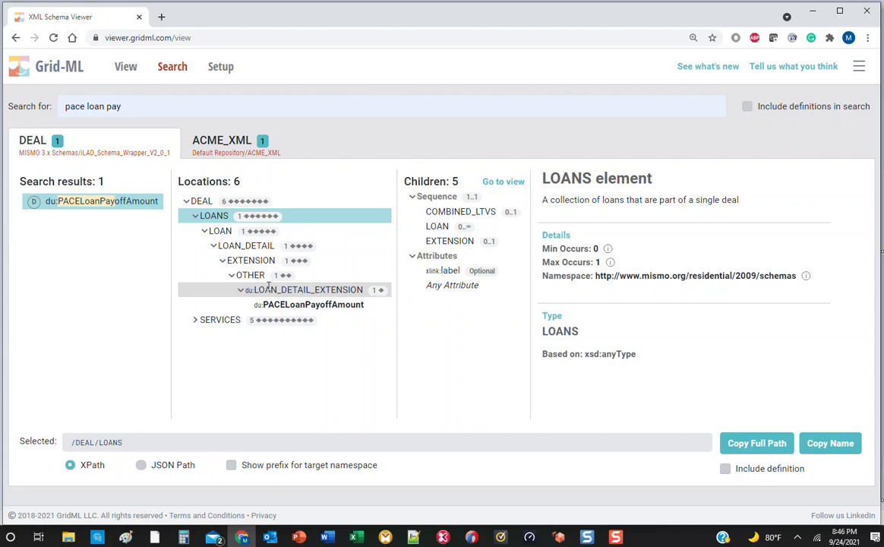
left_click(287, 305)
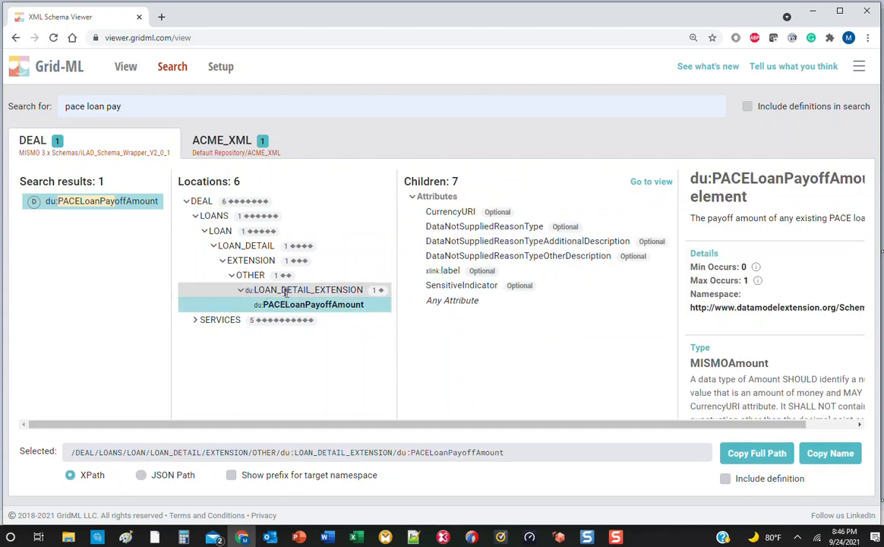
Step: Copy the full XPath of du:LOAN_DETAIL_EXTENSION into the iLAD Xpath cell A2 of the Excel mapping worksheet
left_click(285, 288)
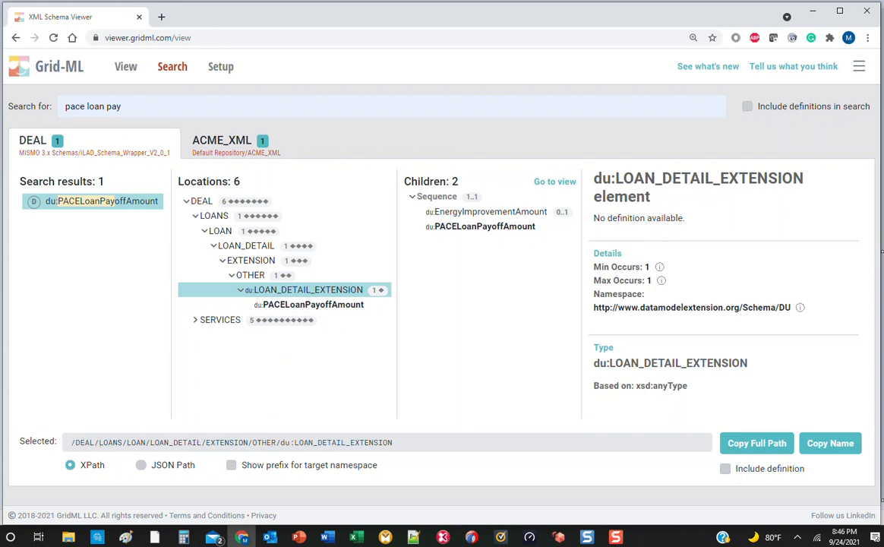
left_click(762, 450)
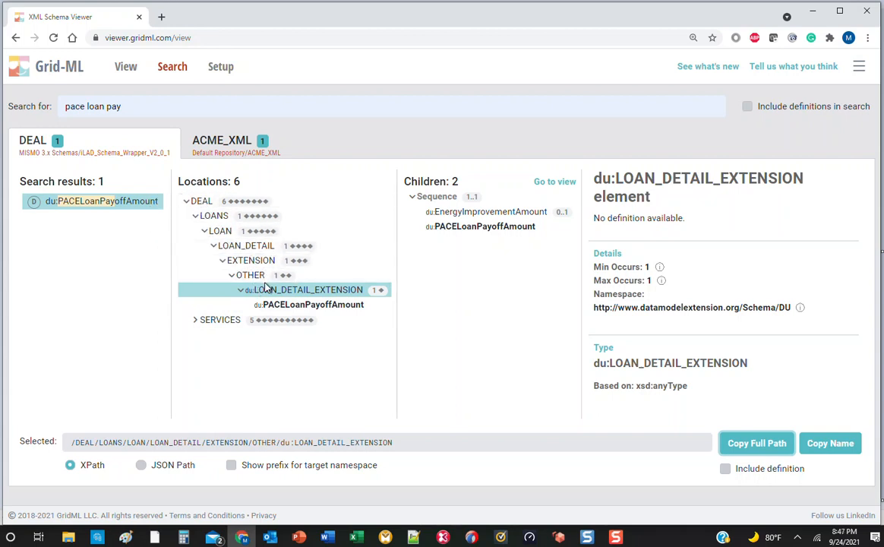
left_click(355, 536)
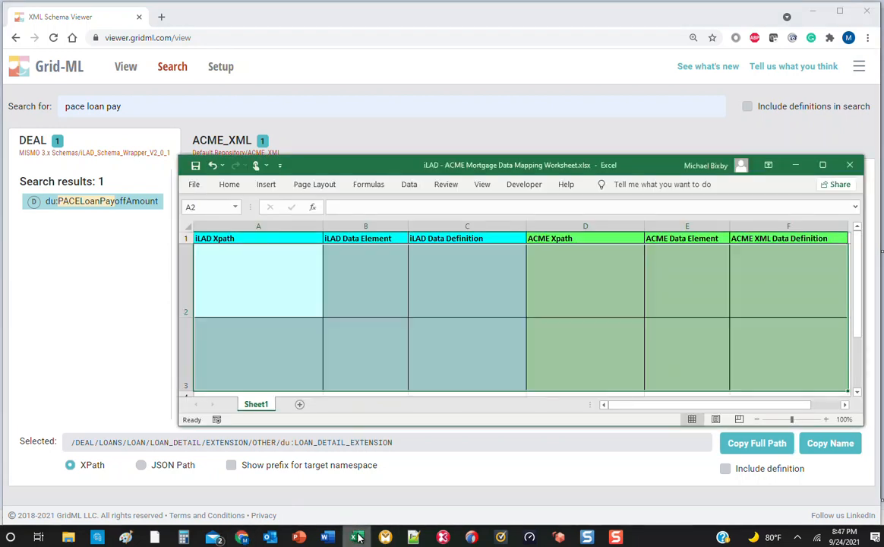
left_click(237, 273)
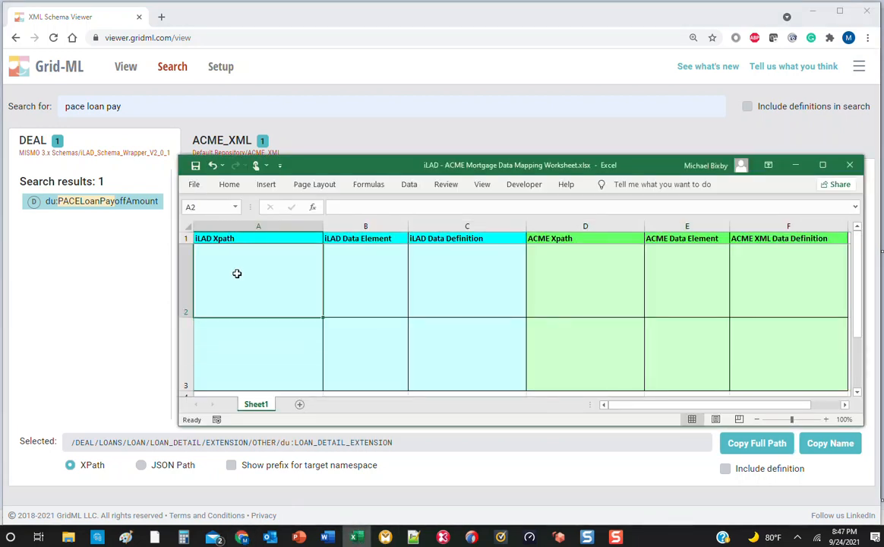
right_click(237, 273)
left_click(266, 24)
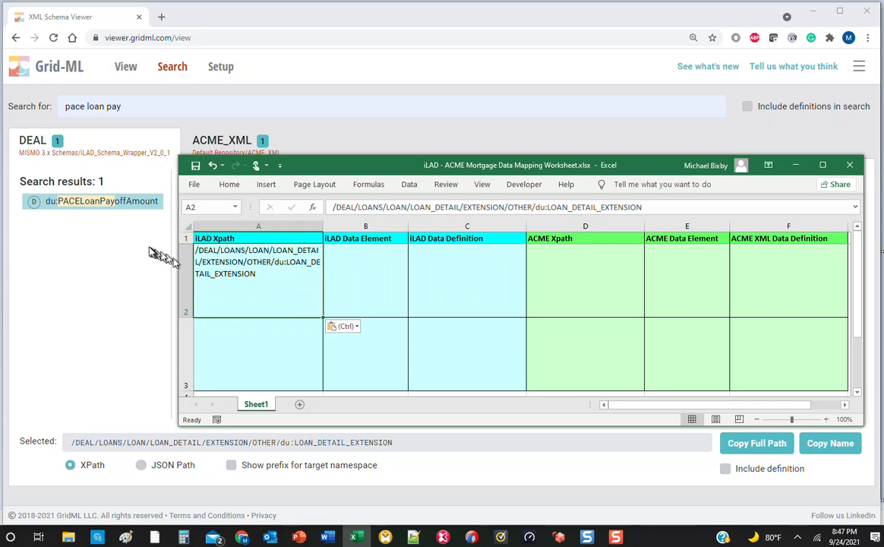
Step: Copy the du:PACELoanPayoffAmount name with its definition included into the iLAD Data Element and Data Definition cells, starting at B2 in Excel
left_click(90, 199)
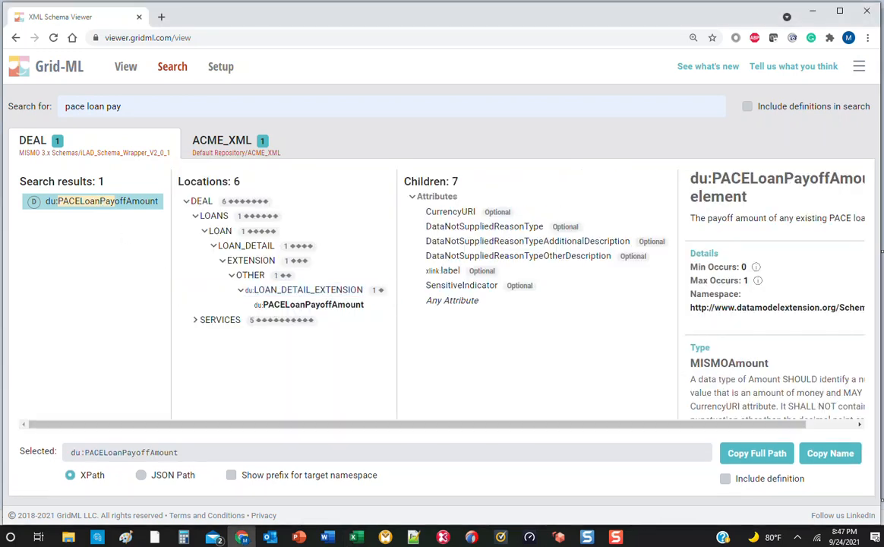
left_click(292, 305)
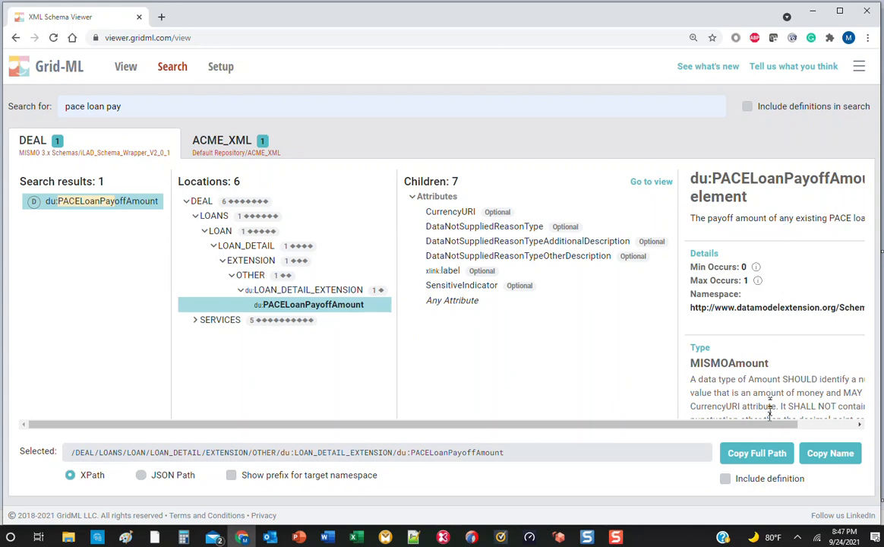
left_click(726, 479)
left_click(832, 455)
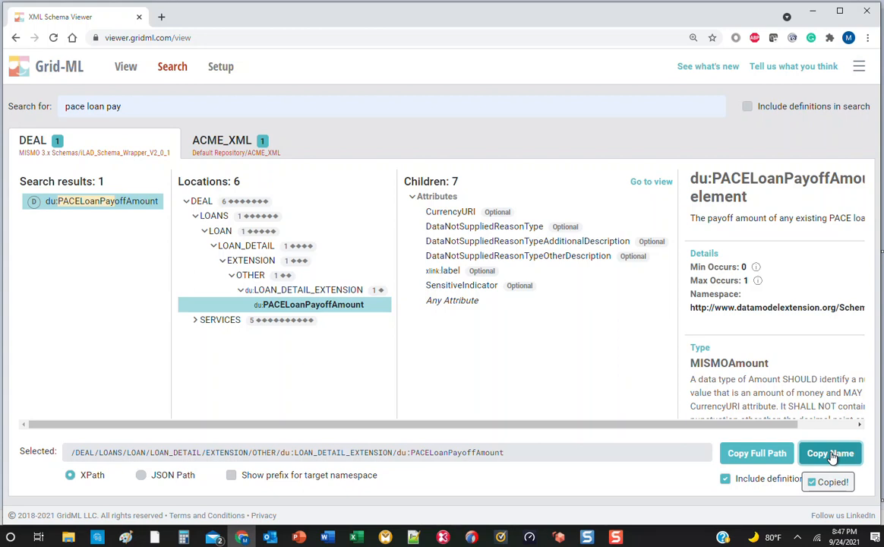
left_click(356, 538)
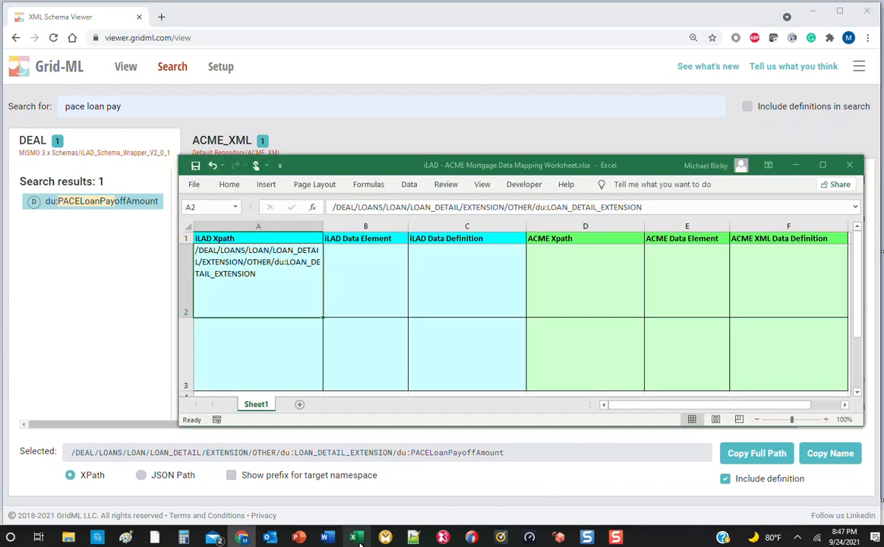
left_click(353, 305)
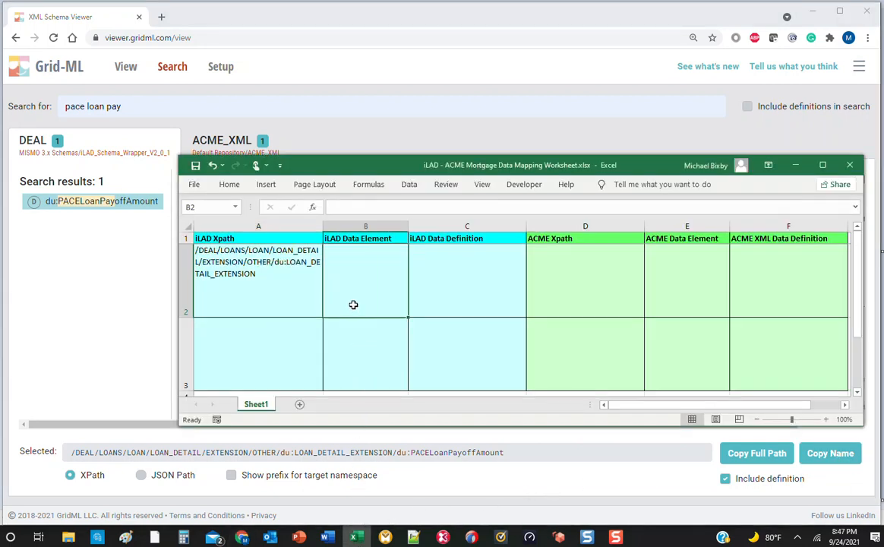
right_click(352, 293)
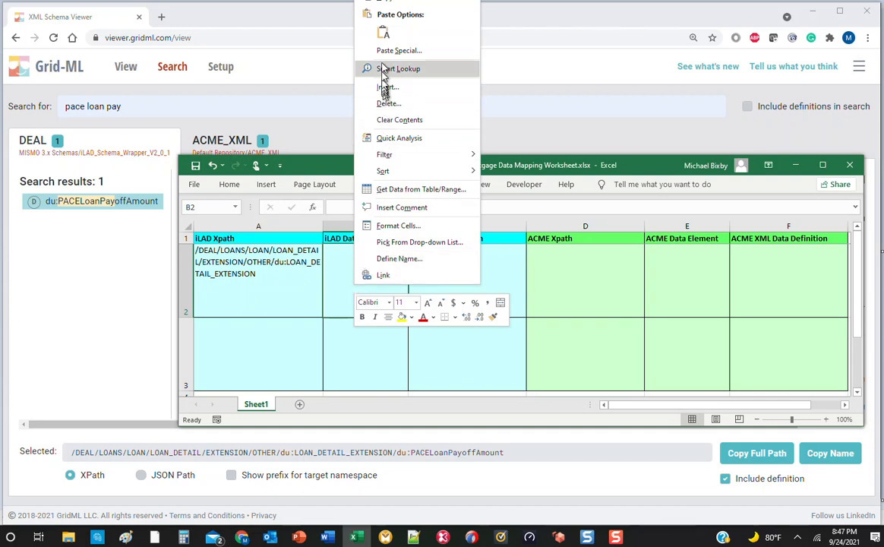
left_click(383, 33)
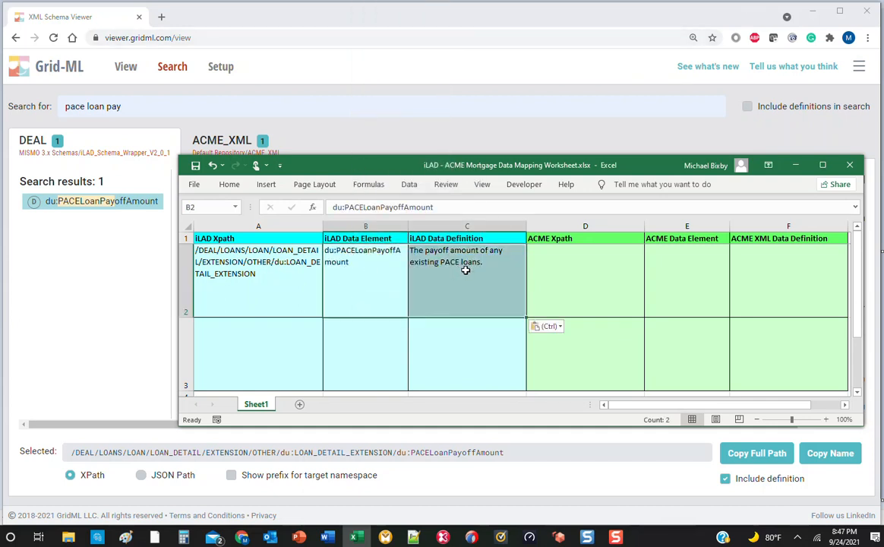
Step: Open the PACELoanPayoffAmount result in ACME_XML and expand its location under LOAN_FILE
left_click(226, 145)
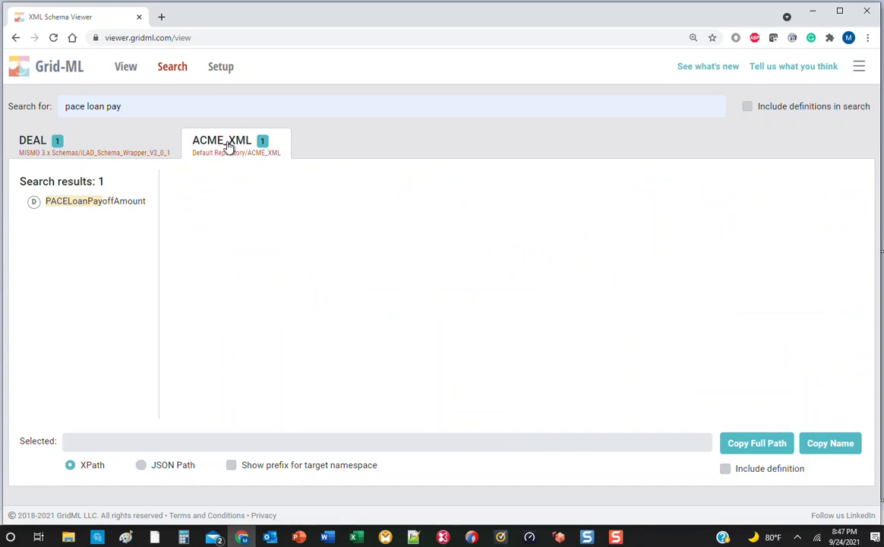
left_click(82, 203)
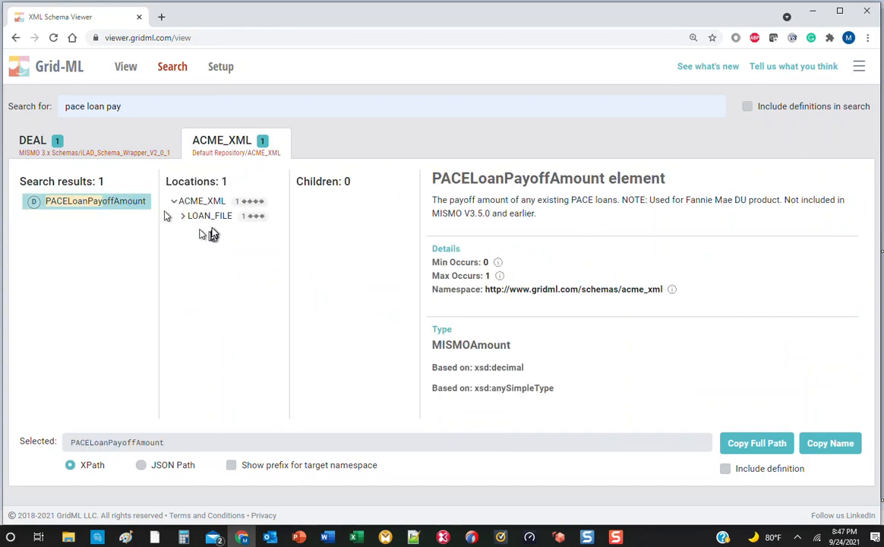
left_click(184, 219)
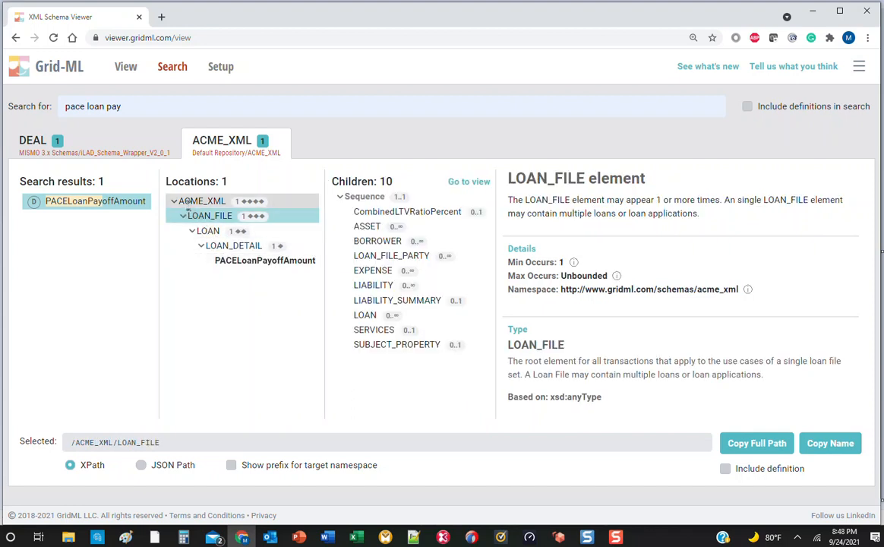
Step: Copy the full XPath of the ACME_XML LOAN_DETAIL element into the ACME Xpath cell D2 of the Excel mapping worksheet
left_click(218, 246)
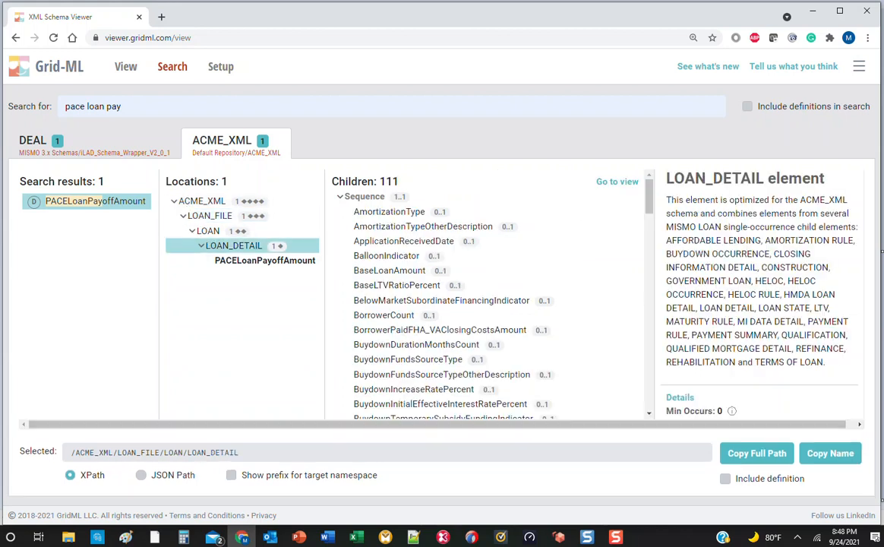
left_click(744, 456)
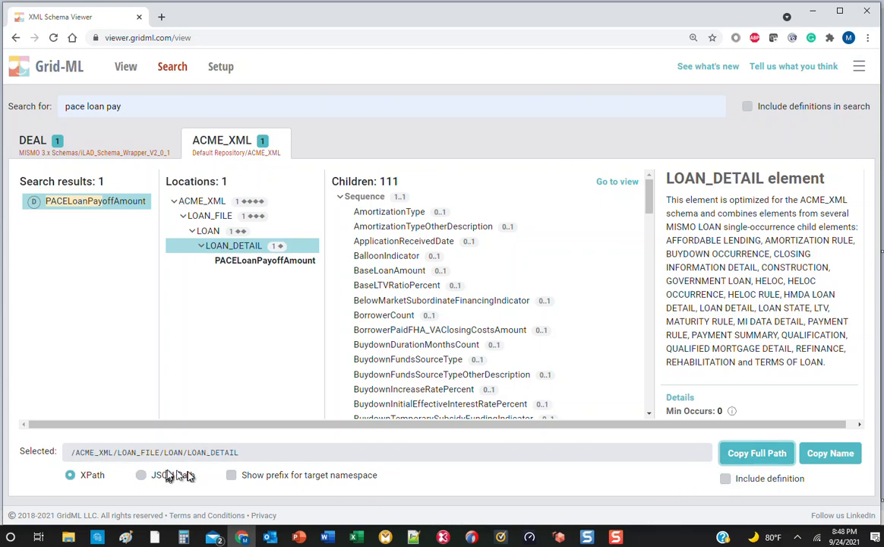
left_click(353, 537)
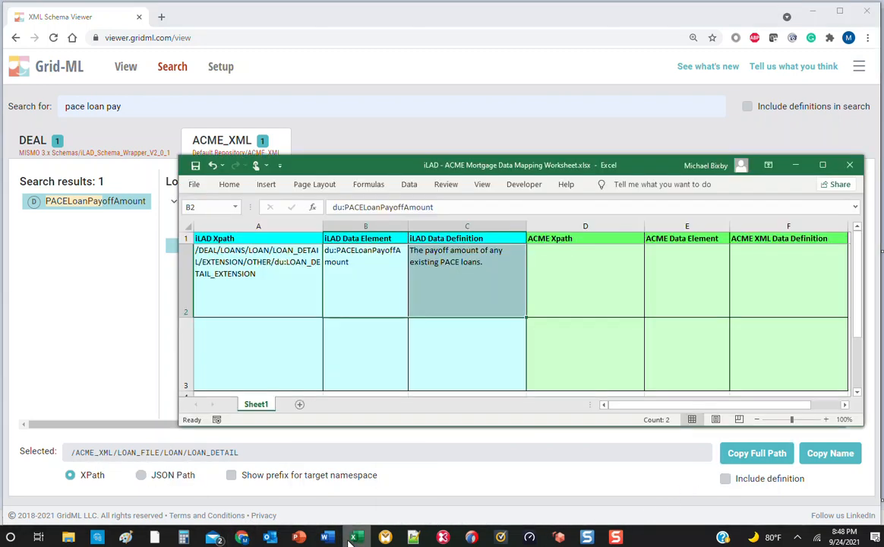
left_click(576, 301)
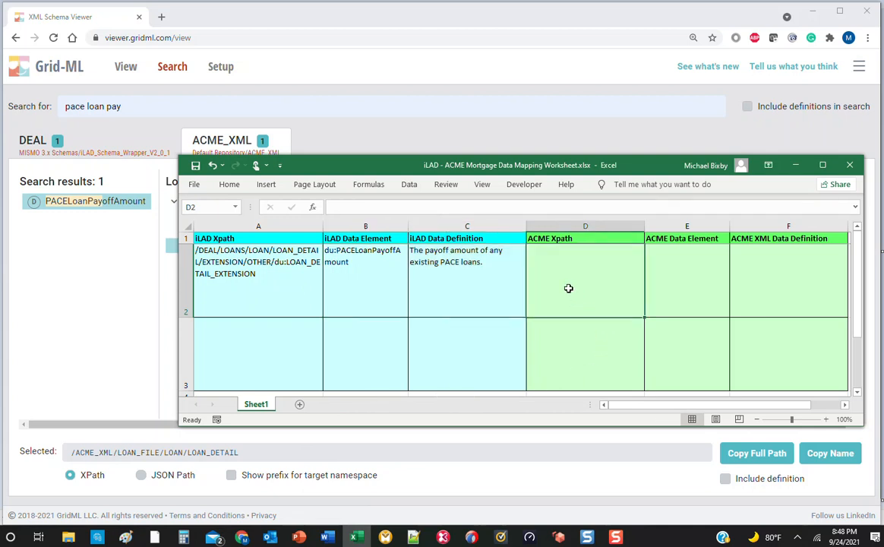
right_click(569, 288)
left_click(597, 33)
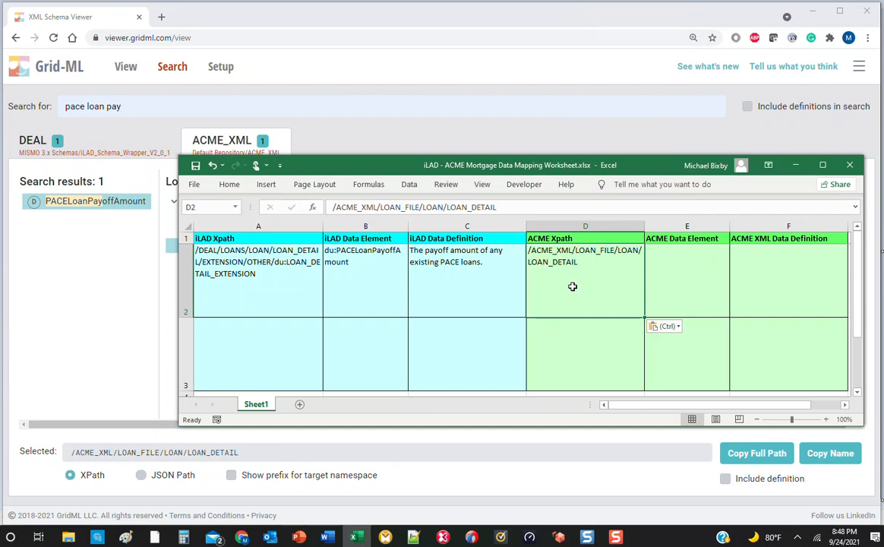
Step: Copy the ACME_XML PACELoanPayoffAmount name with its definition included into the ACME Data Element and Data Definition cells, starting at E2 in Excel
left_click(405, 146)
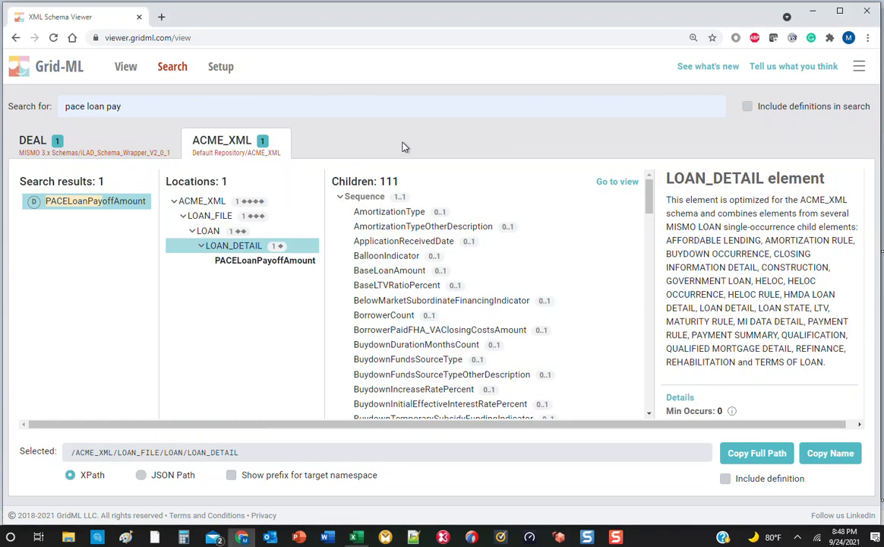
left_click(288, 260)
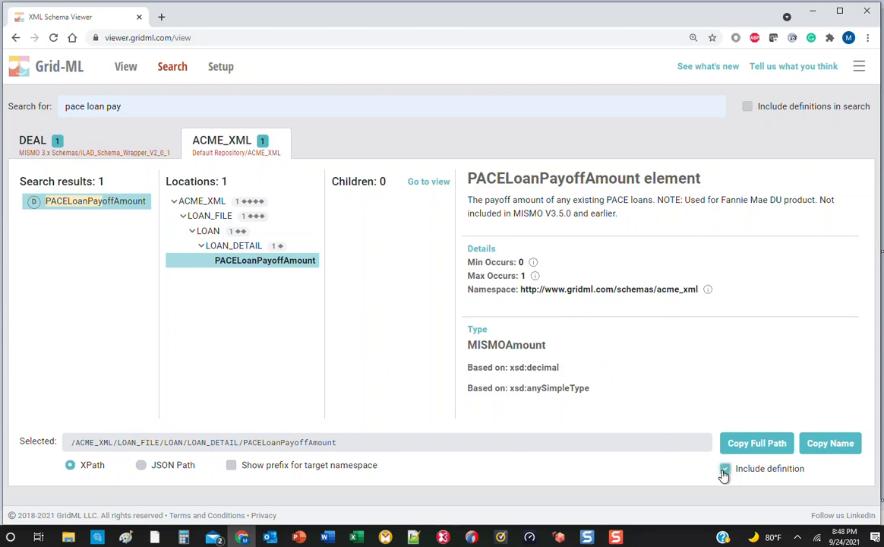
left_click(834, 445)
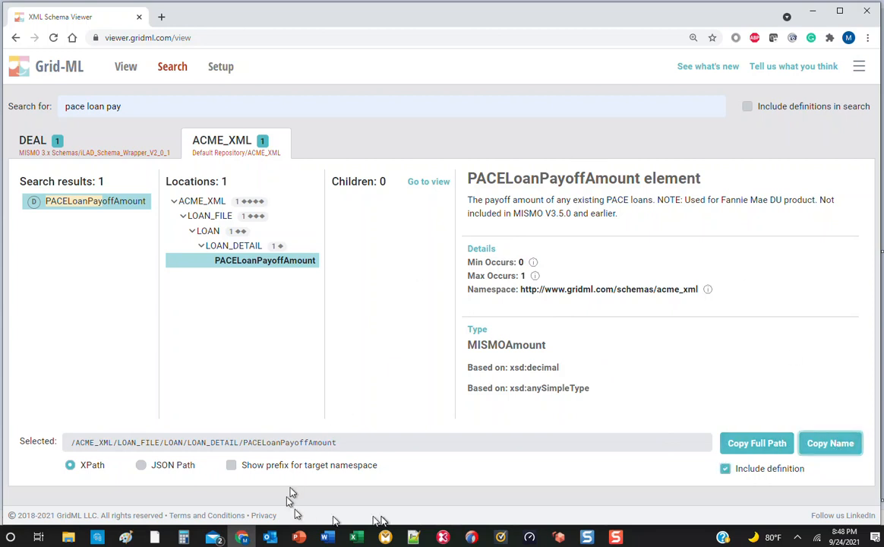
left_click(354, 537)
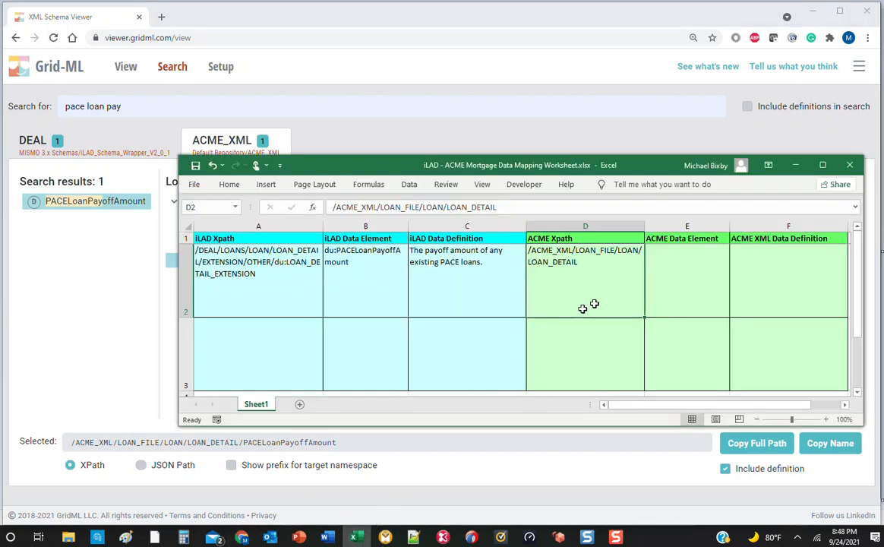
left_click(673, 288)
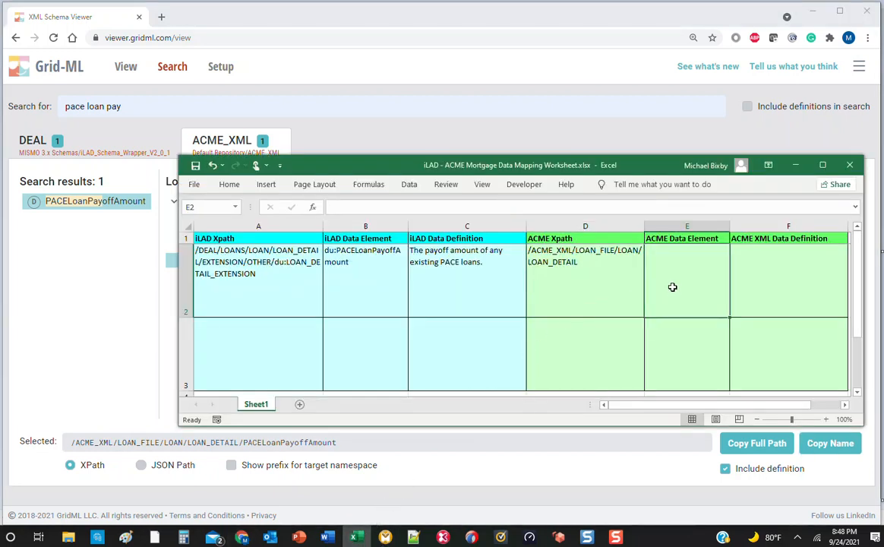
right_click(672, 288)
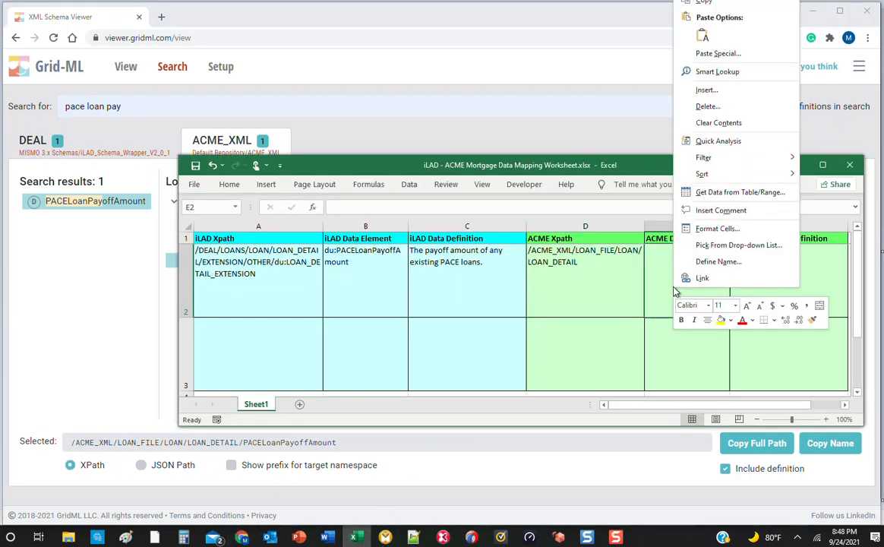
left_click(702, 38)
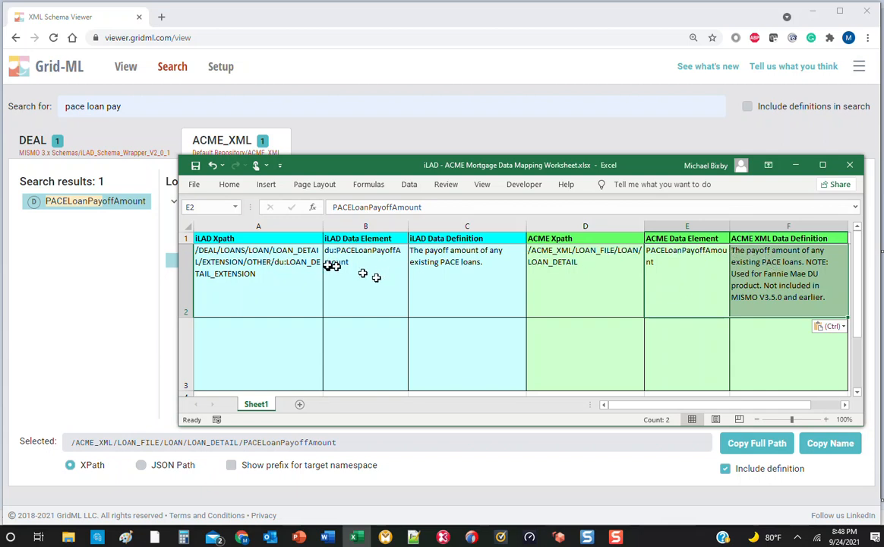
left_click(768, 306)
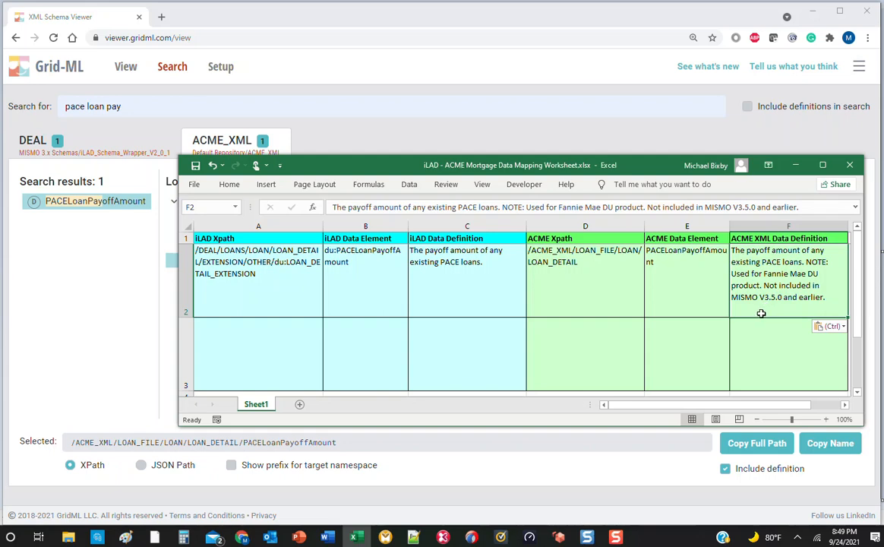
Step: Search both schemas in the Grid-ML viewer for "Front end ratio" with definitions included in the search
left_click(176, 108)
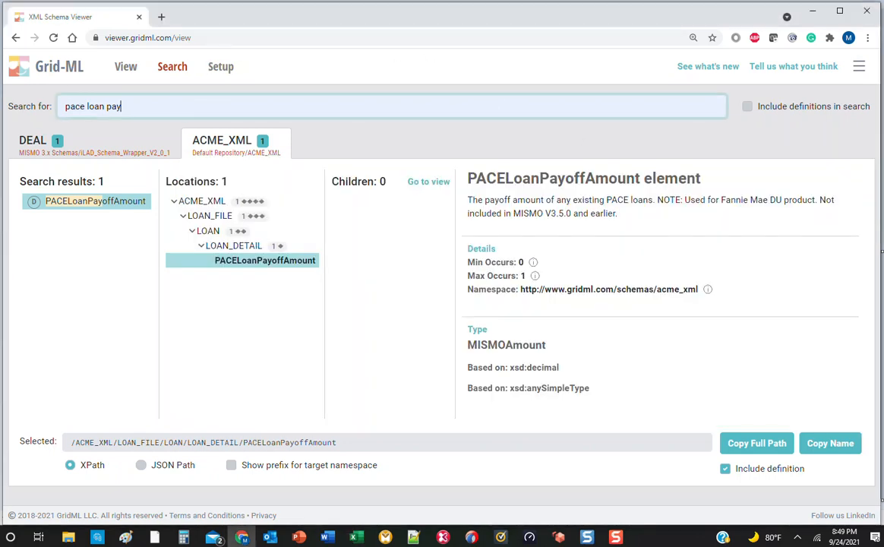
key("BackSpace")
key("BackSpace")
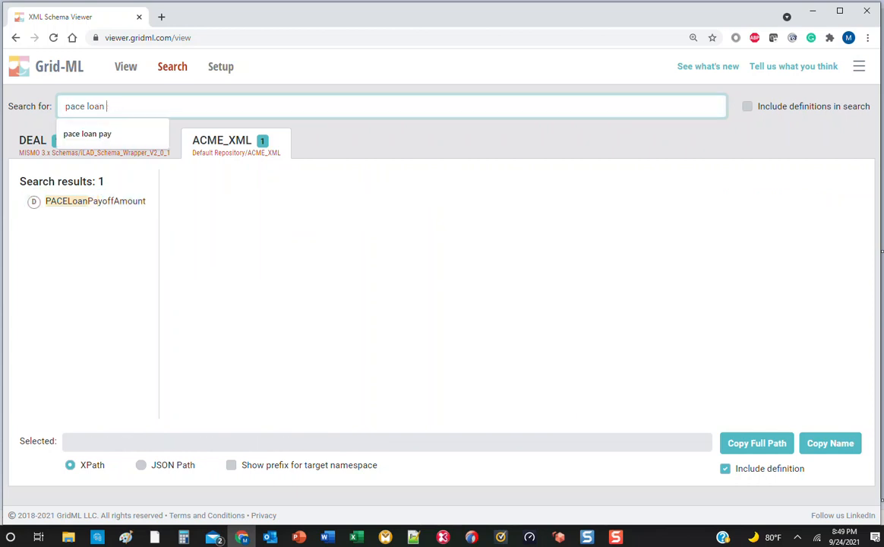
key("BackSpace")
key("BackSpace")
key("BackSpace")
key("BackSpace")
key("BackSpace")
key("BackSpace")
key("BackSpace")
key("BackSpace")
key("BackSpace")
key("BackSpace")
type("F")
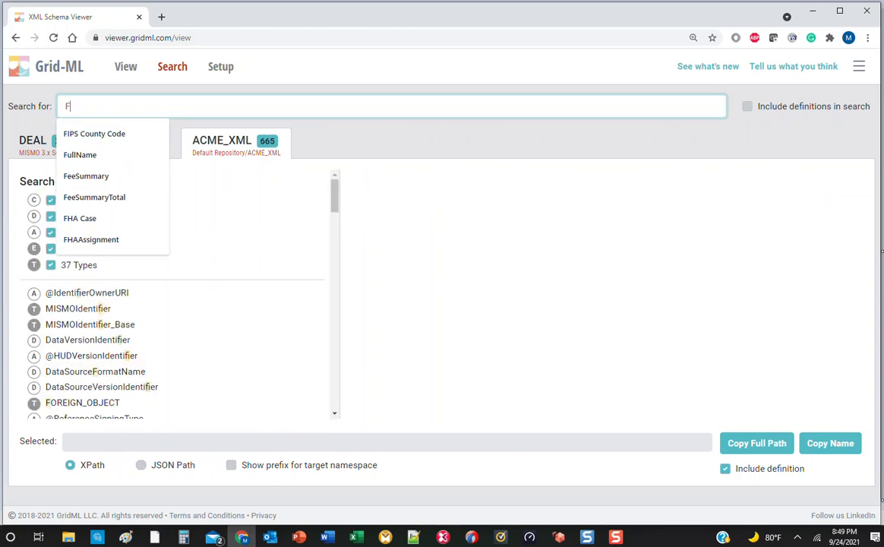
type("rond")
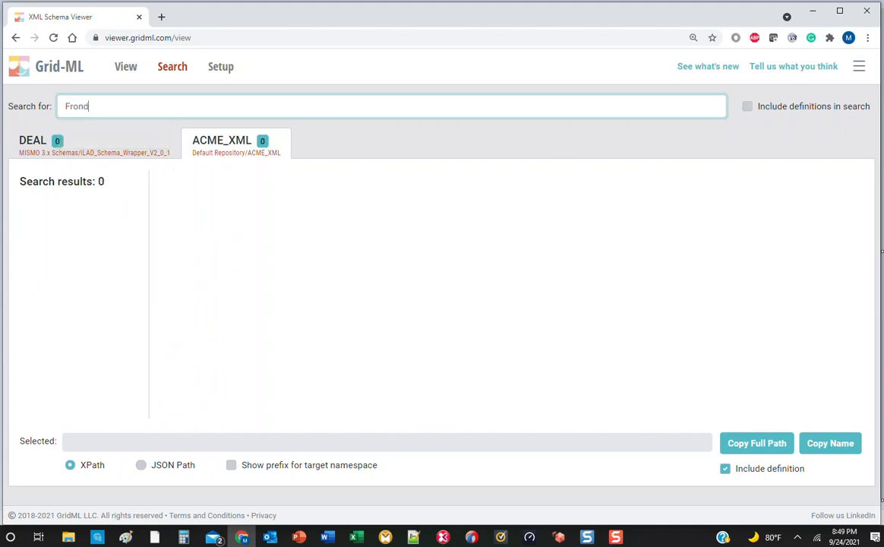
key("BackSpace")
key("BackSpace")
type("t end ra")
left_click(748, 107)
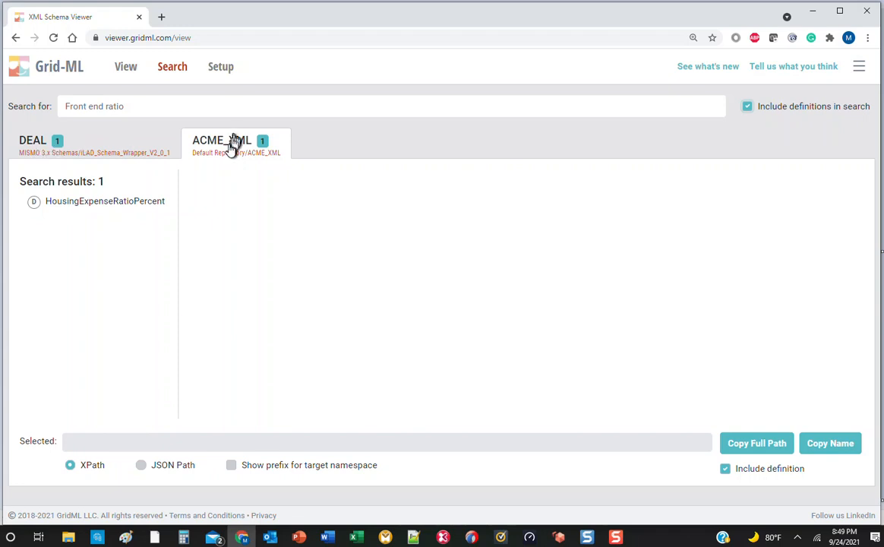
Step: Open the HousingExpenseRatioPercent result in ACME_XML and in DEAL, and expand its DEAL location under LOANS
left_click(82, 201)
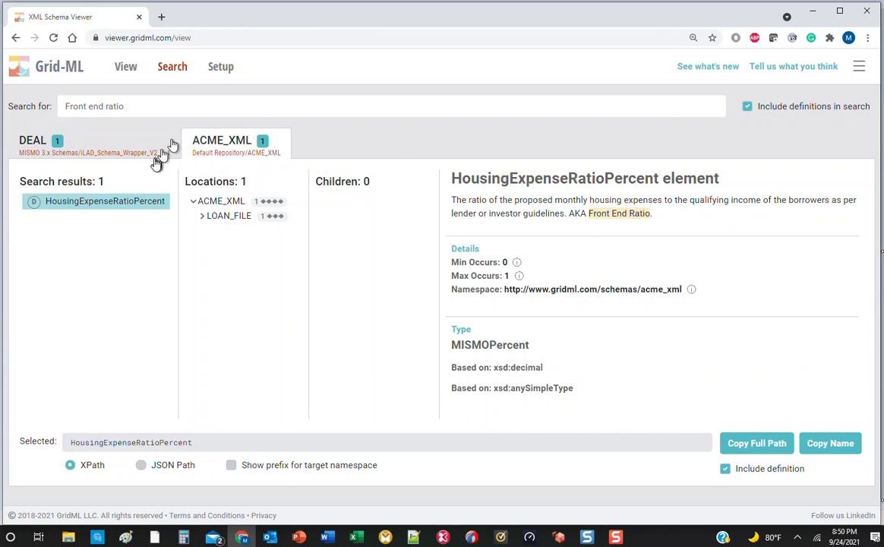
left_click(70, 154)
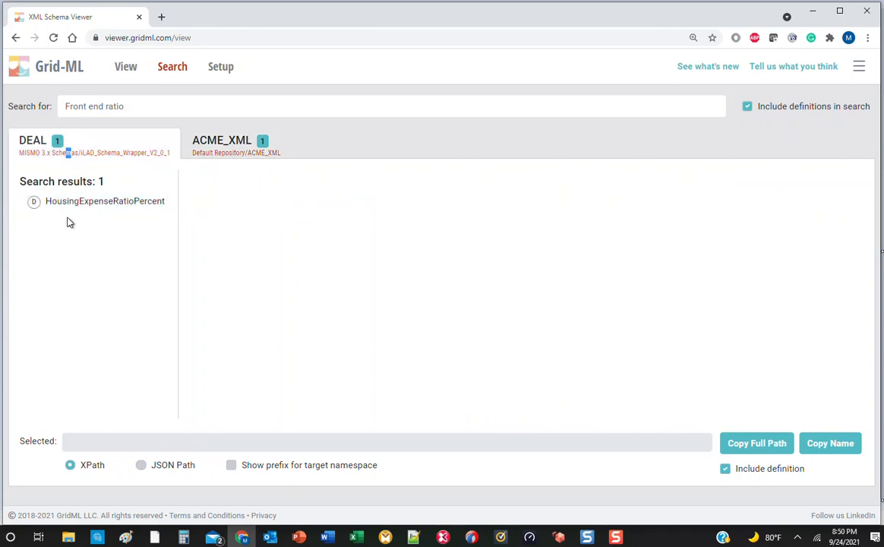
left_click(44, 201)
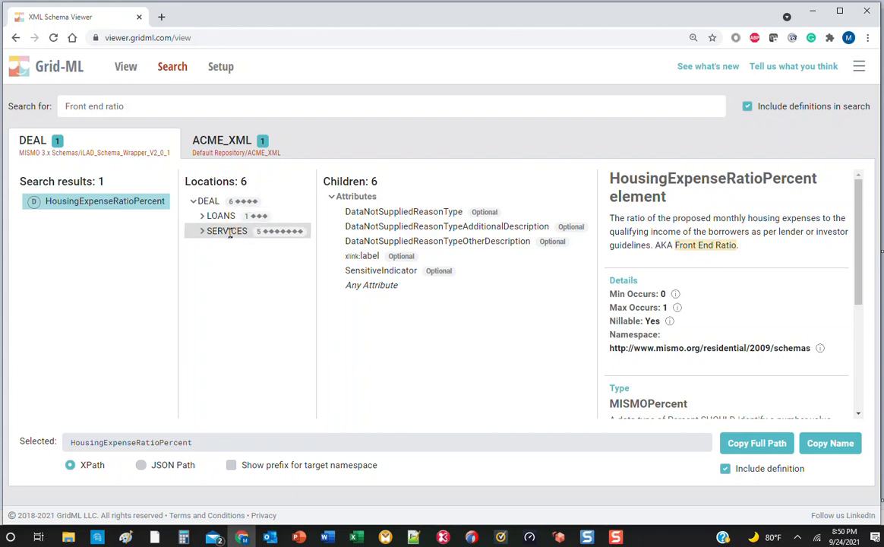
left_click(203, 217)
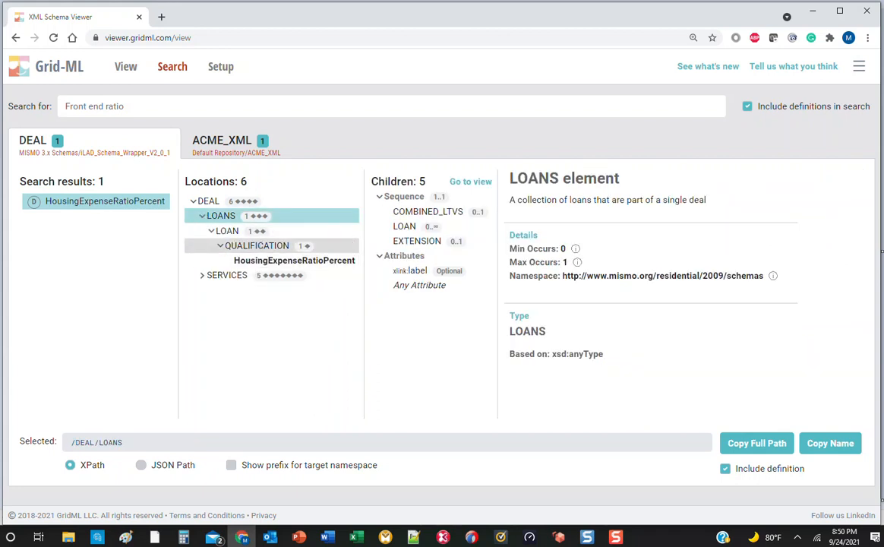
Step: Copy the full XPath of the DEAL QUALIFICATION element, without its definition, into the iLAD Xpath cell A3 of the Excel mapping worksheet
left_click(256, 246)
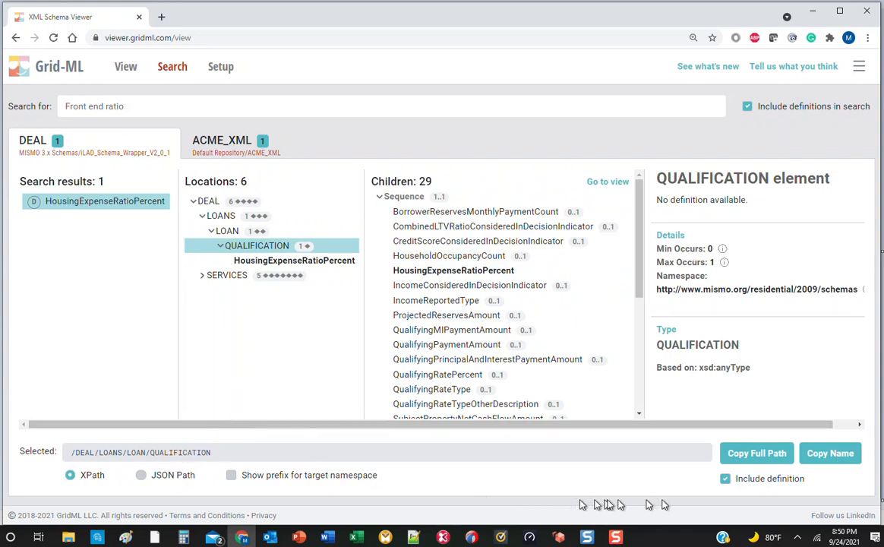
left_click(725, 480)
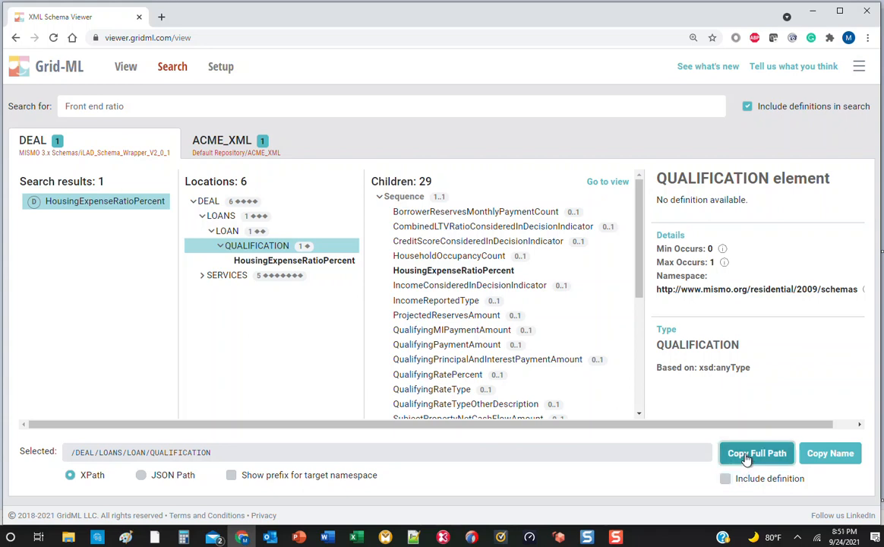
left_click(747, 456)
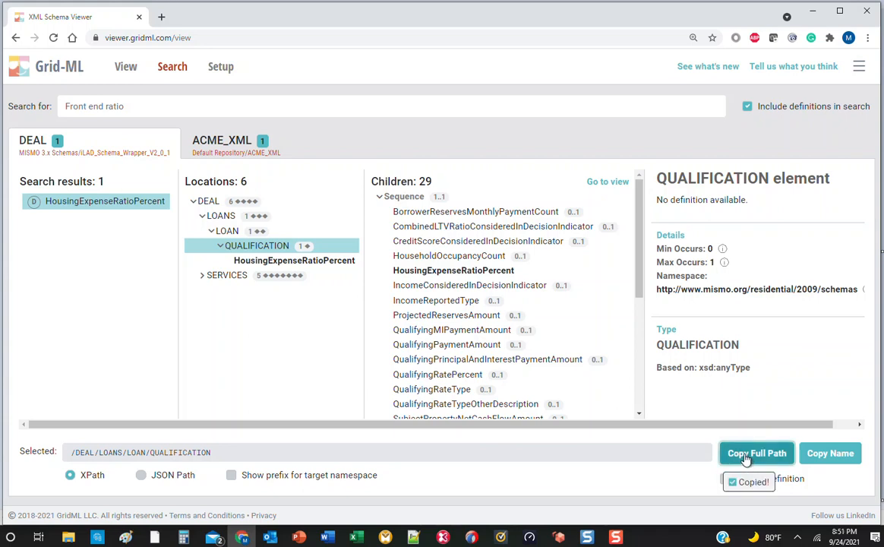
left_click(355, 539)
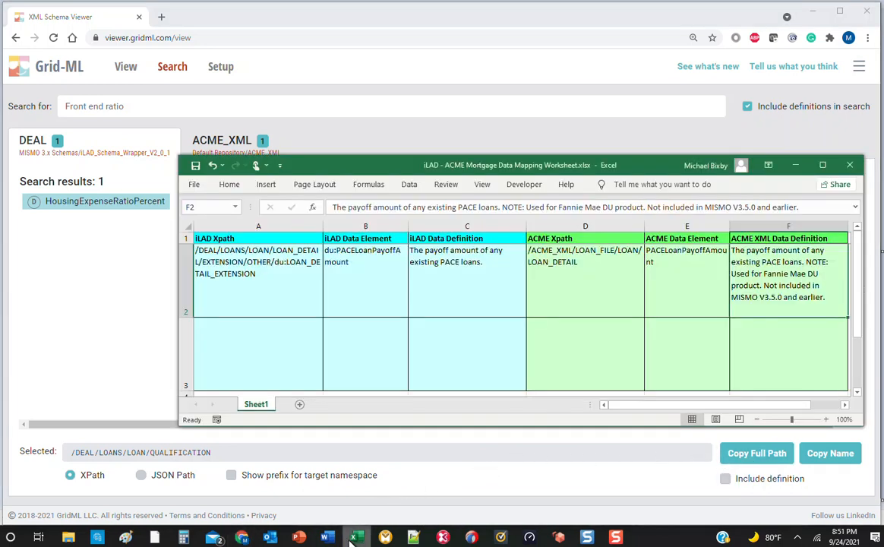
left_click(245, 367)
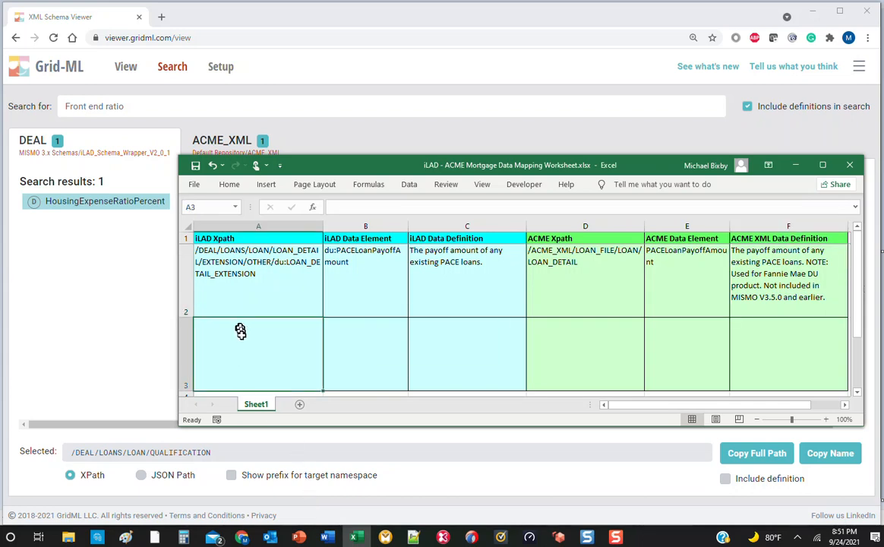
right_click(240, 352)
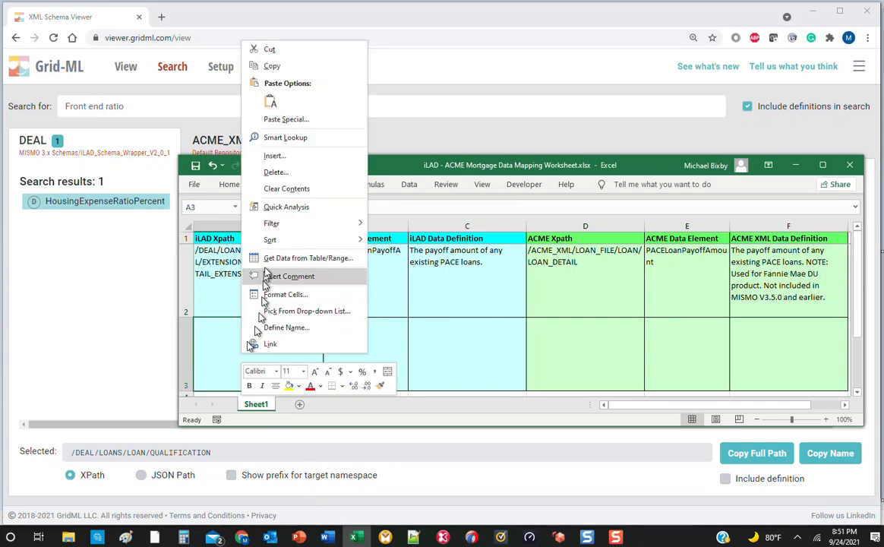
left_click(270, 101)
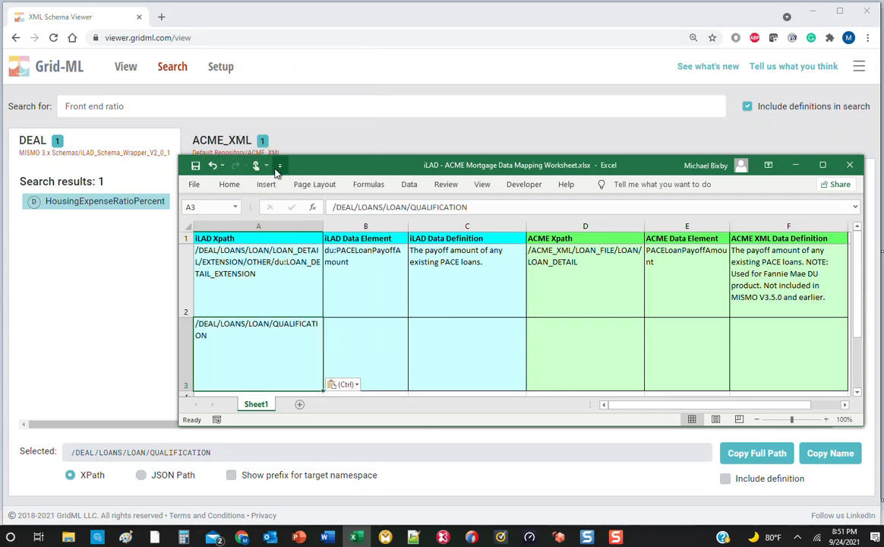
Step: Copy the DEAL HousingExpenseRatioPercent name with its definition included into the iLAD Data Element and Data Definition cells, starting at B3 in Excel
left_click(99, 200)
left_click(279, 260)
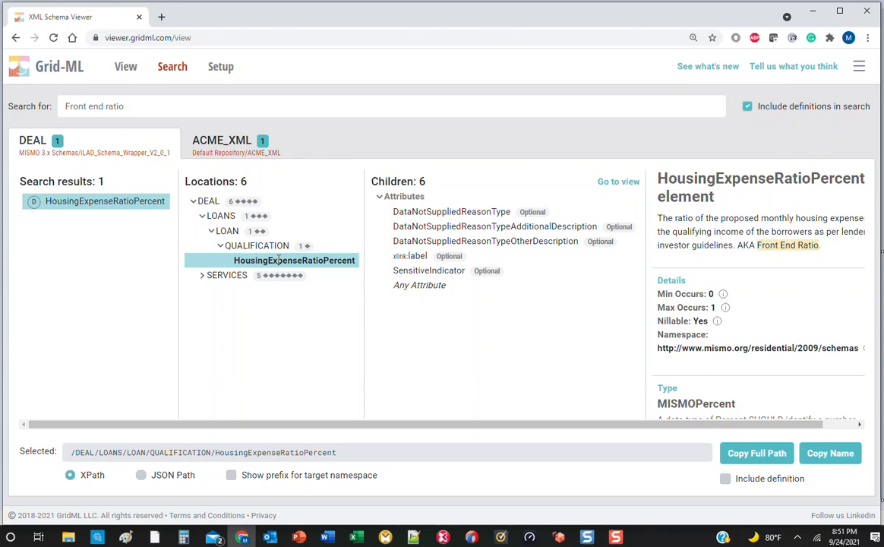
left_click(727, 480)
left_click(824, 454)
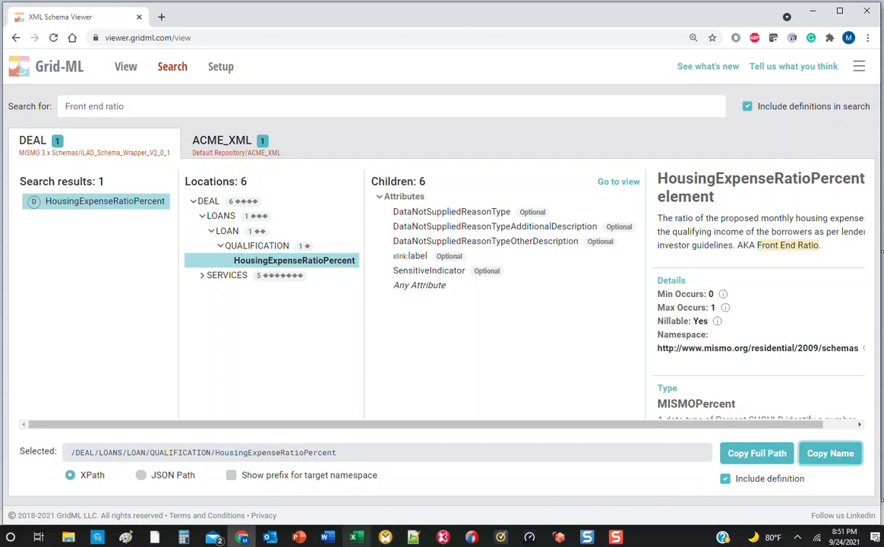
left_click(355, 540)
left_click(362, 365)
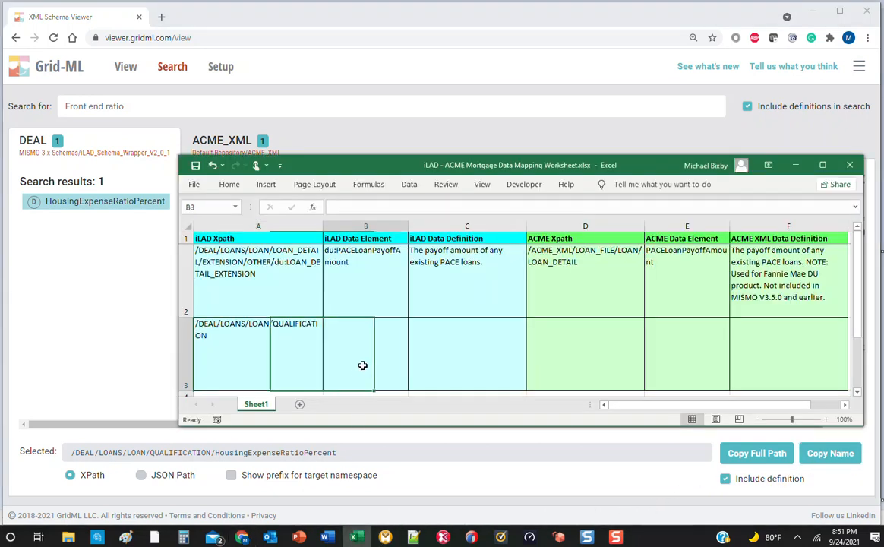
right_click(362, 365)
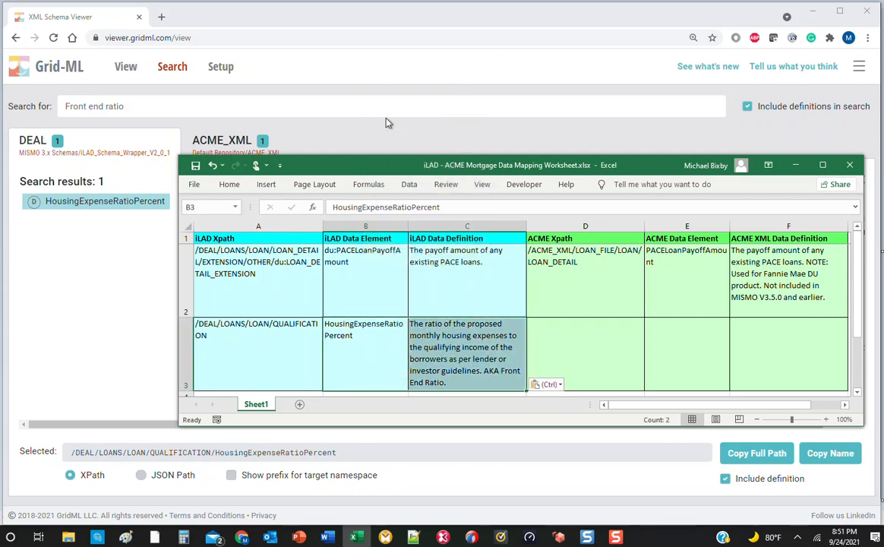
Step: Return to the HousingExpenseRatioPercent result in ACME_XML in the schema viewer and expand its location under LOAN_FILE
left_click(227, 142)
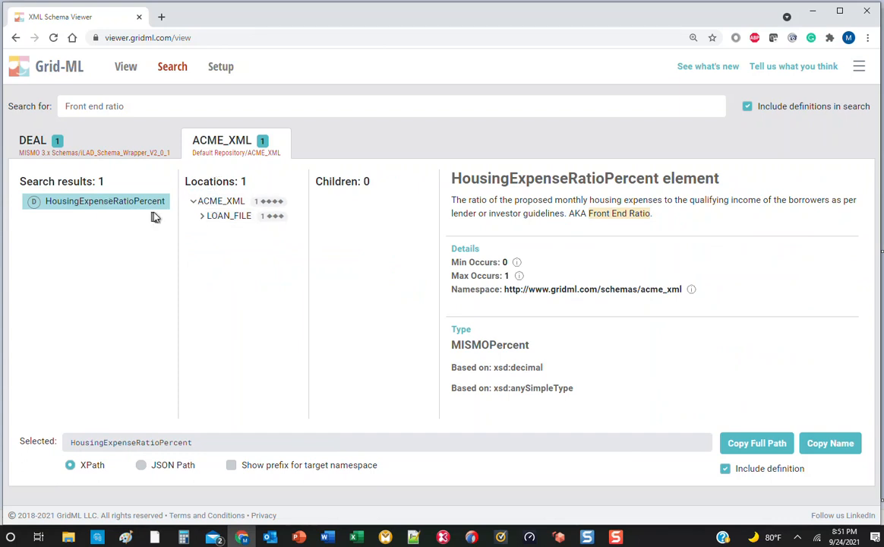
left_click(209, 220)
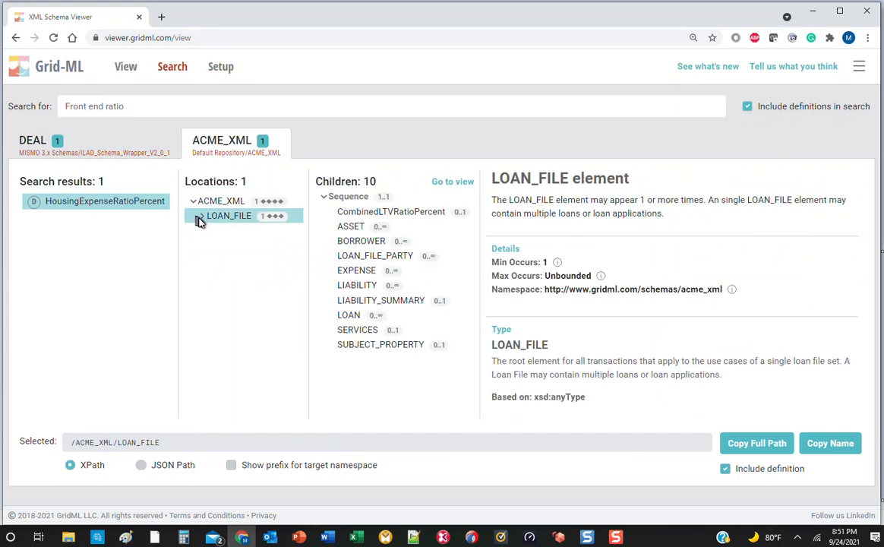
left_click(199, 219)
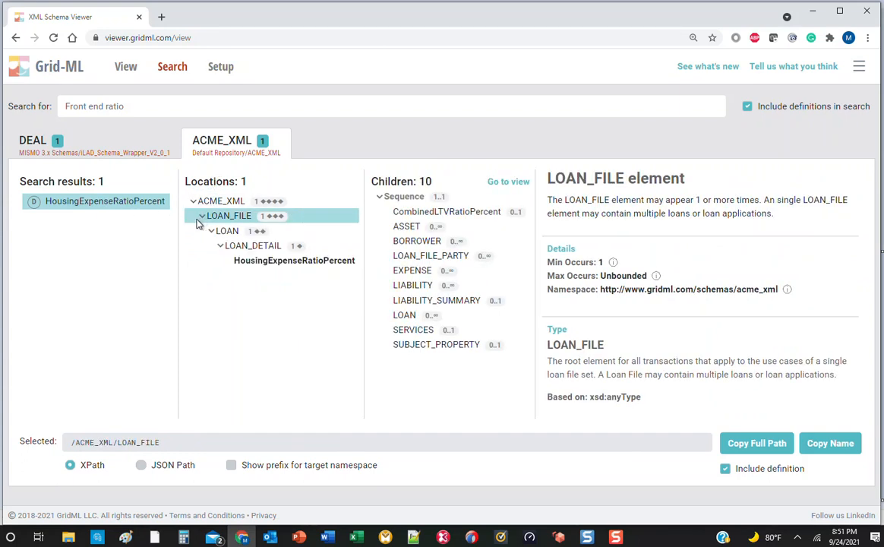
Step: Copy the full XPath of the ACME_XML LOAN_DETAIL element, without its definition, into the ACME Xpath cell D3 of the Excel mapping worksheet
left_click(246, 243)
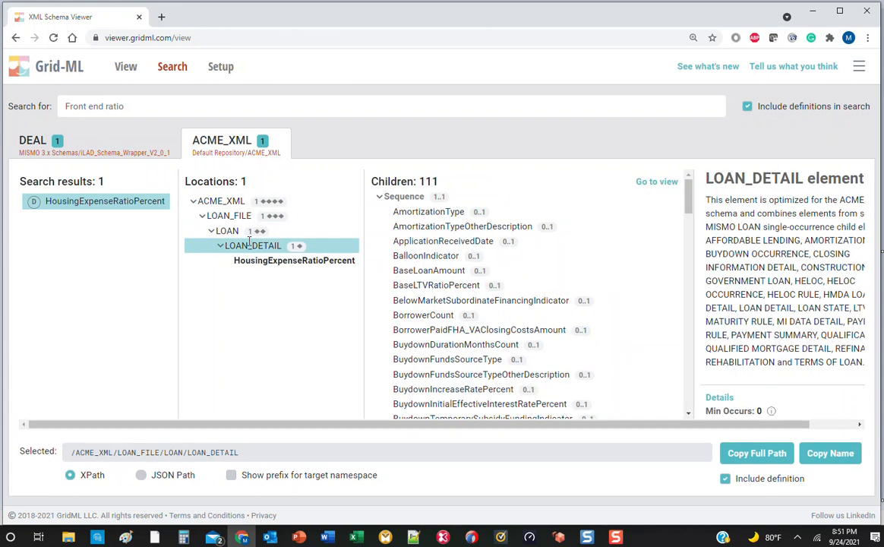
left_click(742, 454)
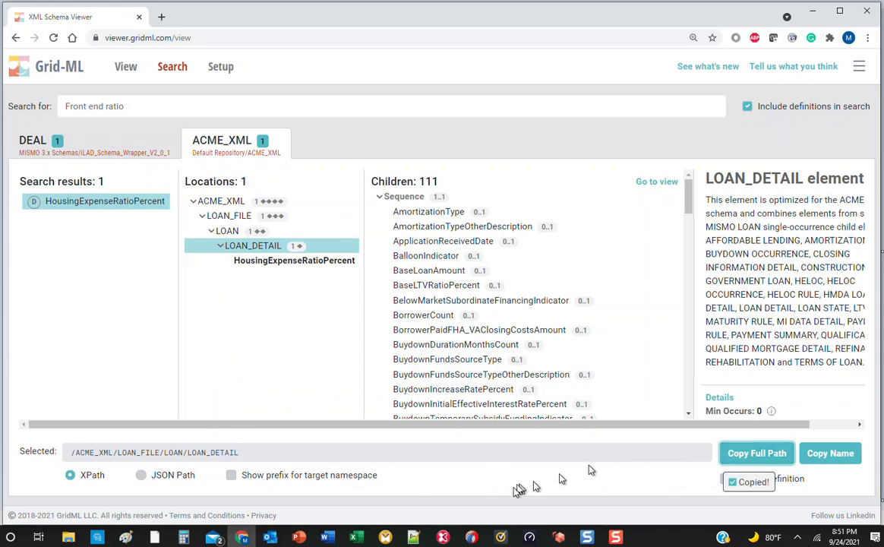
left_click(354, 537)
left_click(565, 365)
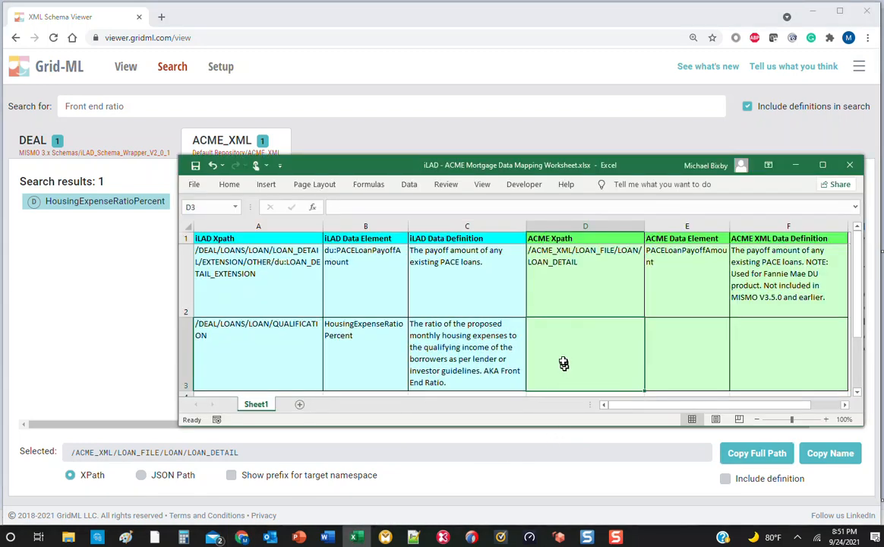
right_click(563, 361)
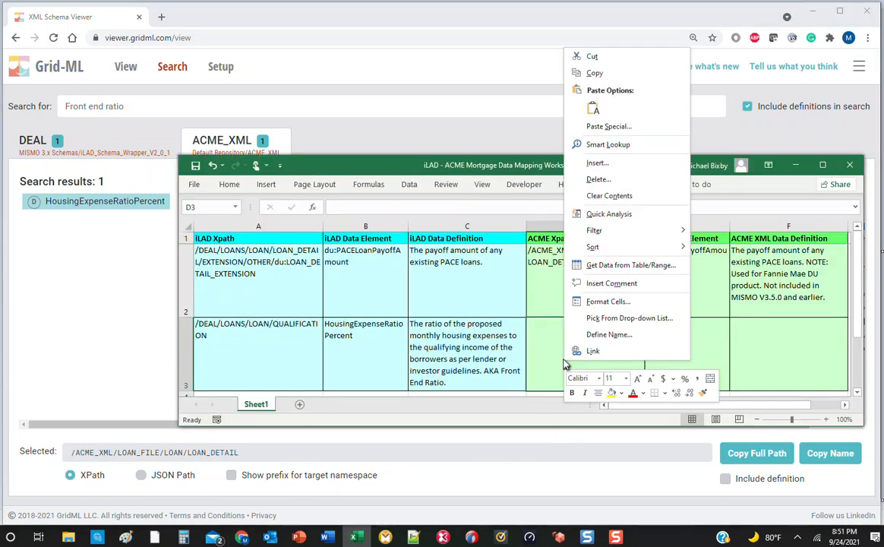
left_click(594, 109)
Step: Copy the ACME_XML HousingExpenseRatioPercent name with its definition included into Excel starting at E3, and compare the definitions in C3 and F3
left_click(129, 264)
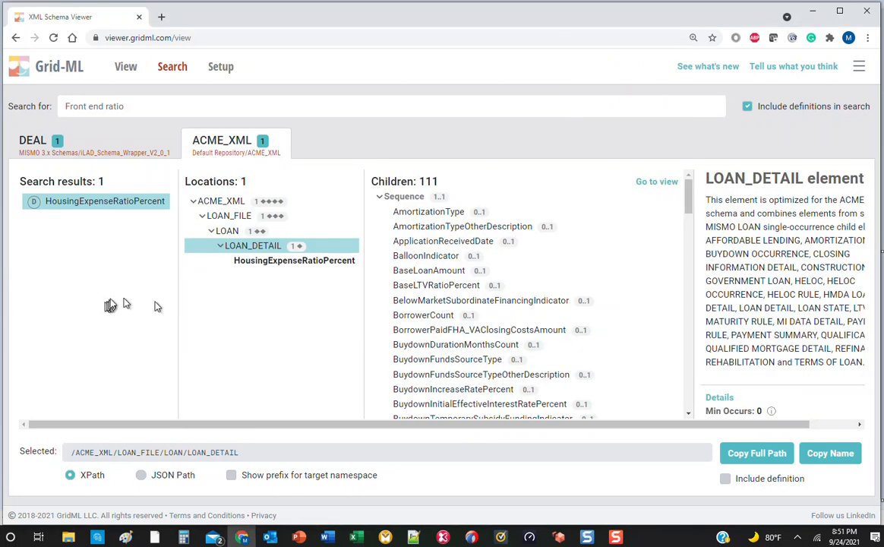
left_click(298, 259)
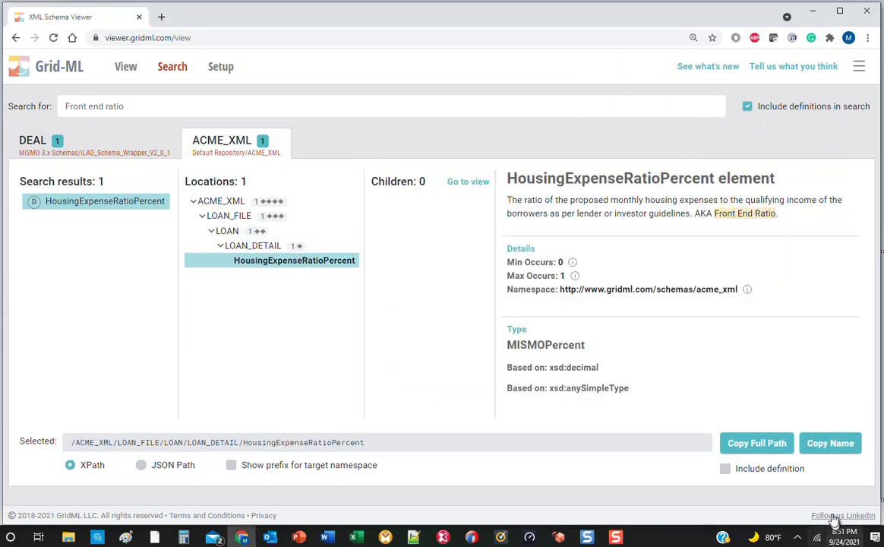
left_click(726, 471)
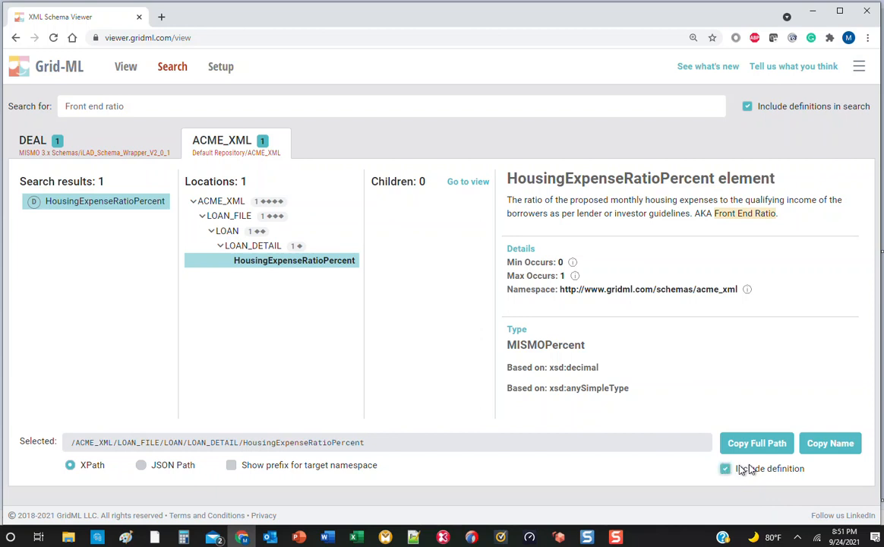
left_click(828, 446)
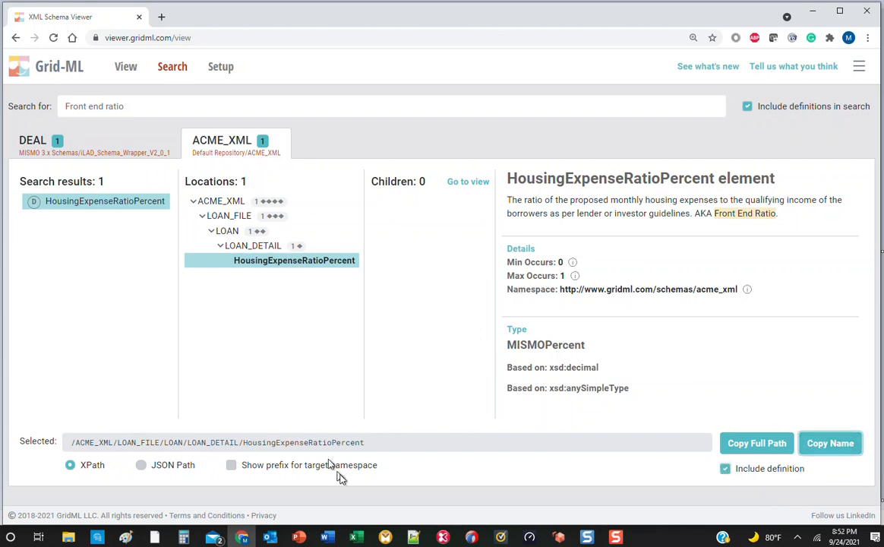
left_click(355, 538)
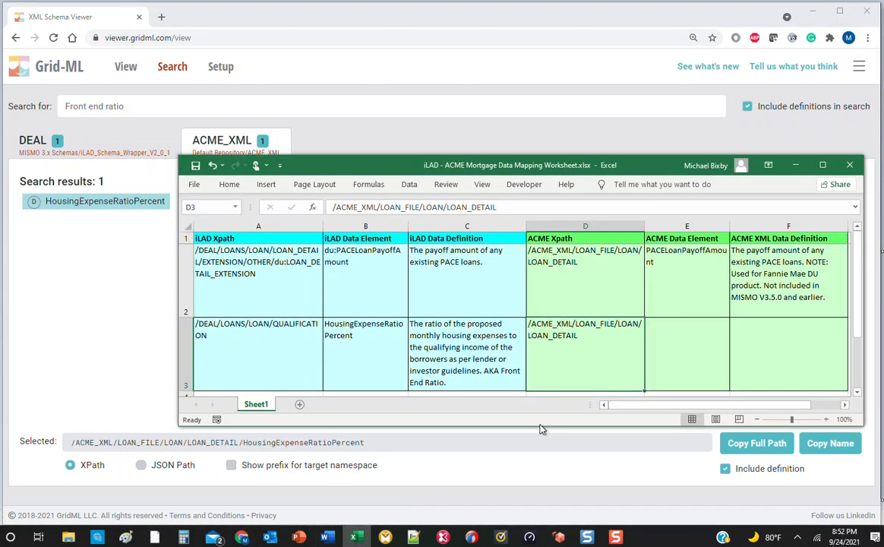
right_click(696, 350)
left_click(726, 100)
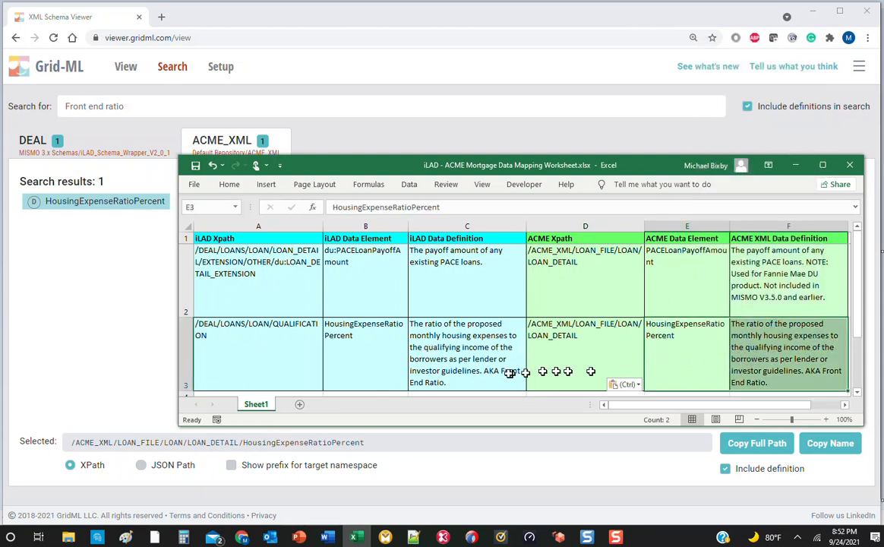
left_click(465, 346)
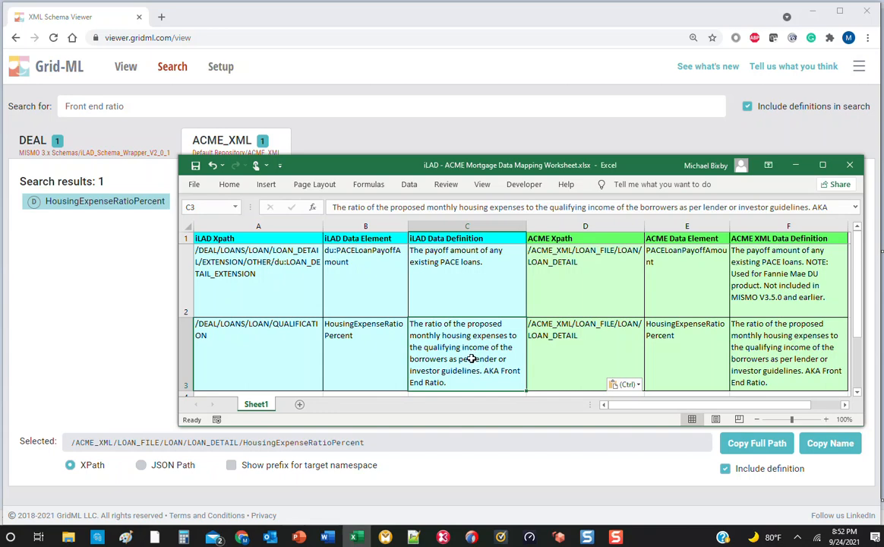
left_click(774, 348)
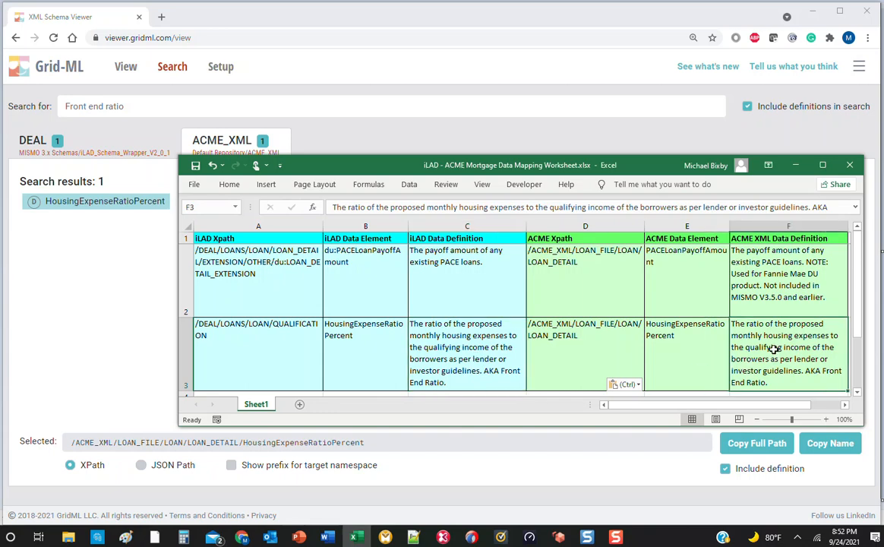